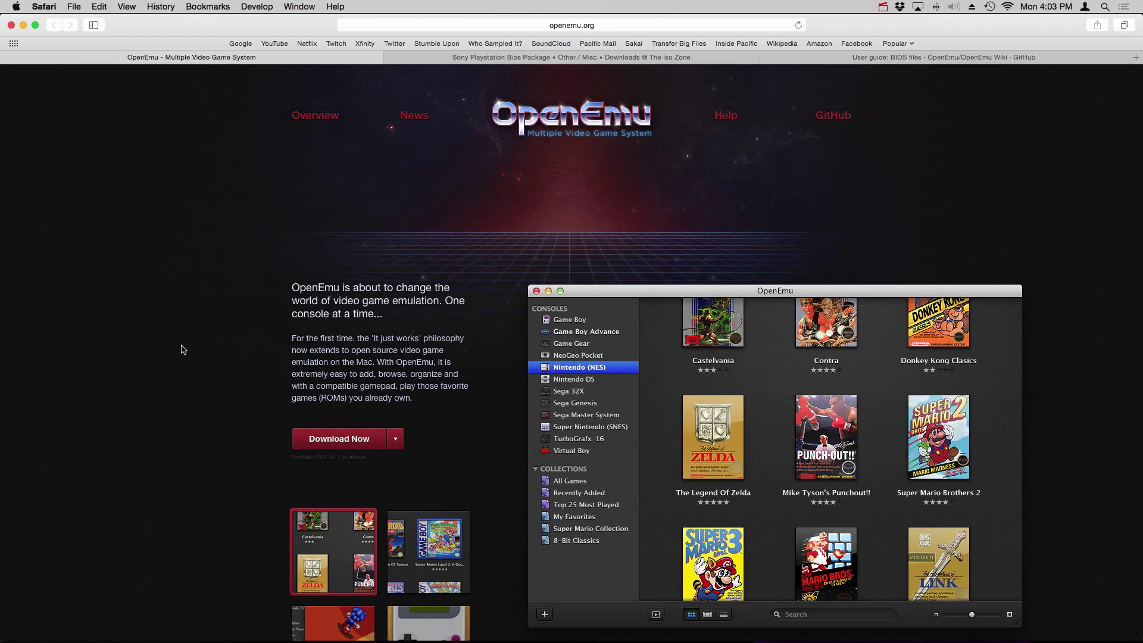
- Unmute the sound, then switch from the OpenEmu site to the Sony Playstation Bios Package tab
key("XF86AudioMute")
left_click(393, 444)
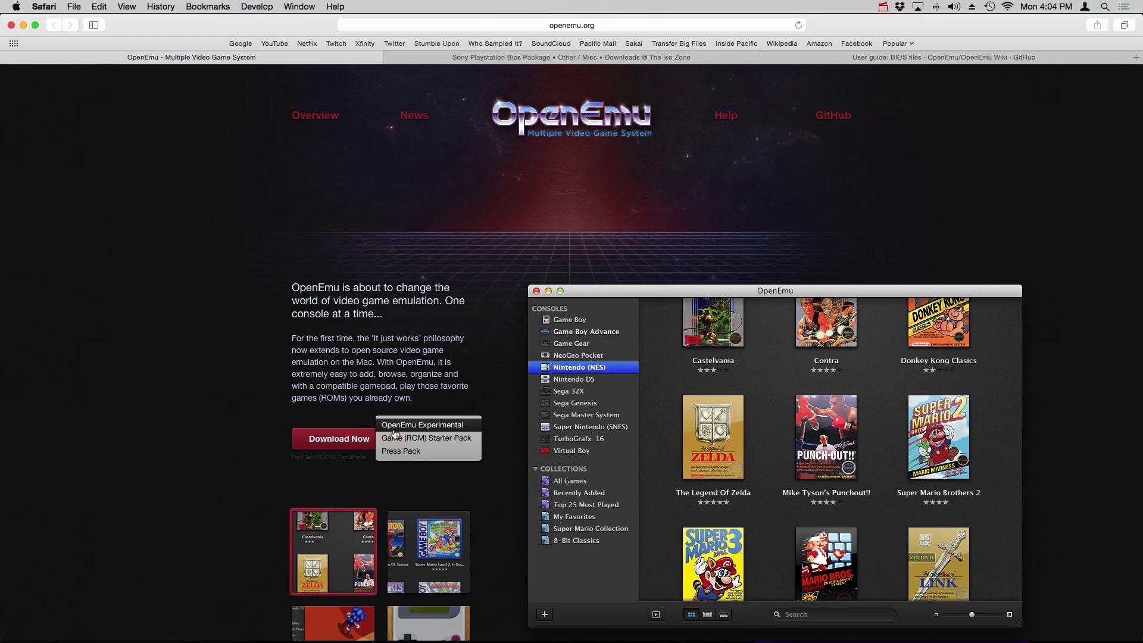
left_click(422, 364)
left_click(569, 60)
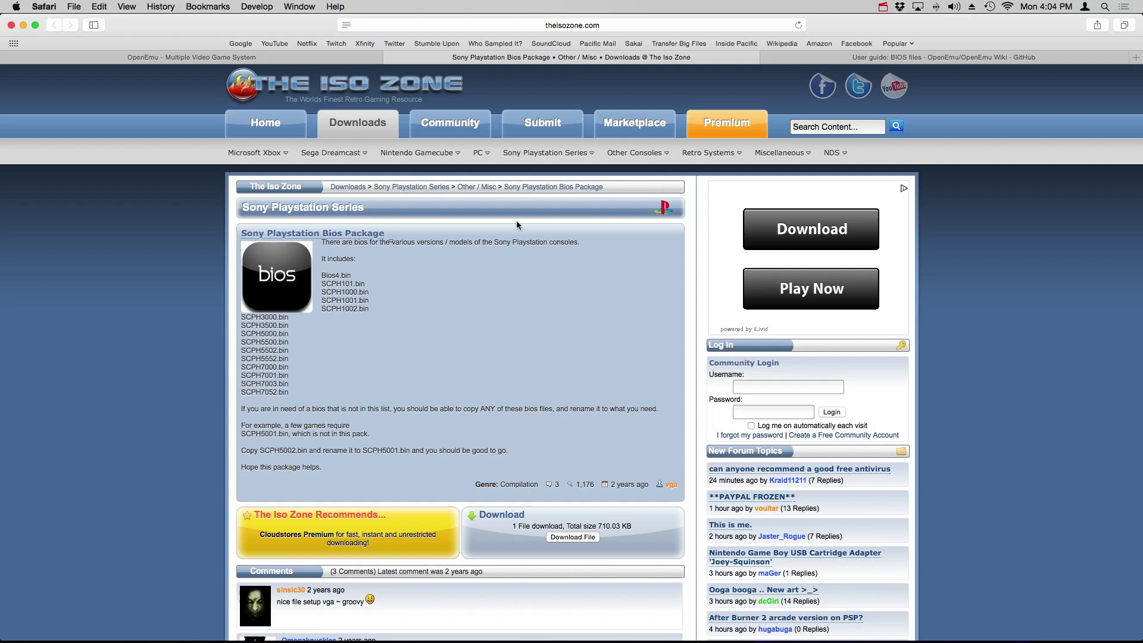
- Try to download the BIOS package file, then close the CloudStores download-limit tab
left_click(561, 536)
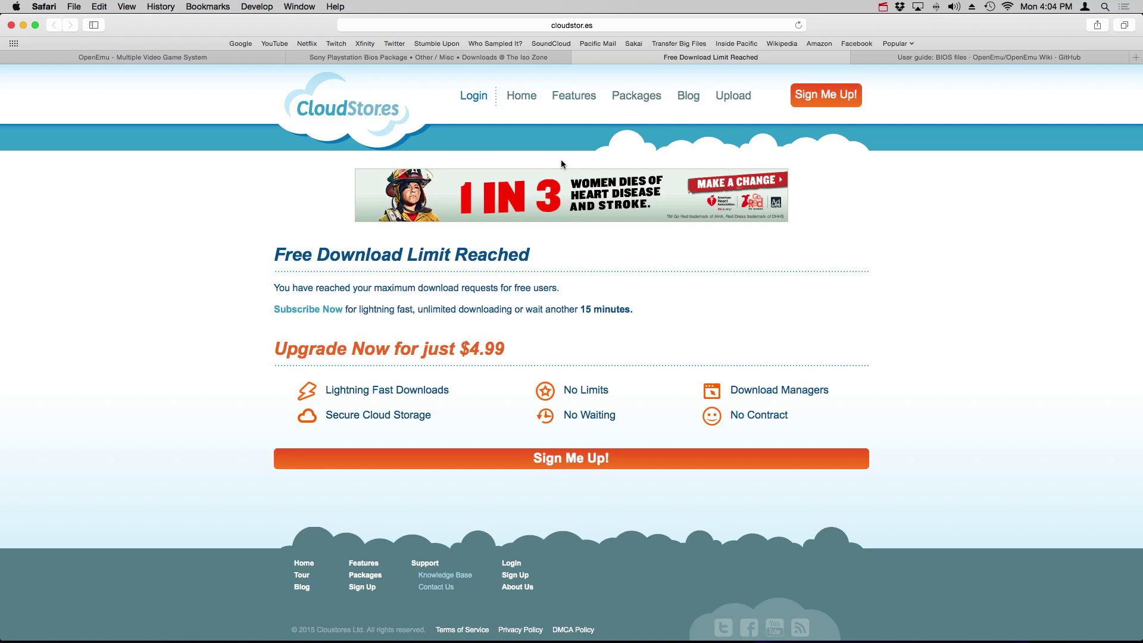
left_click(577, 58)
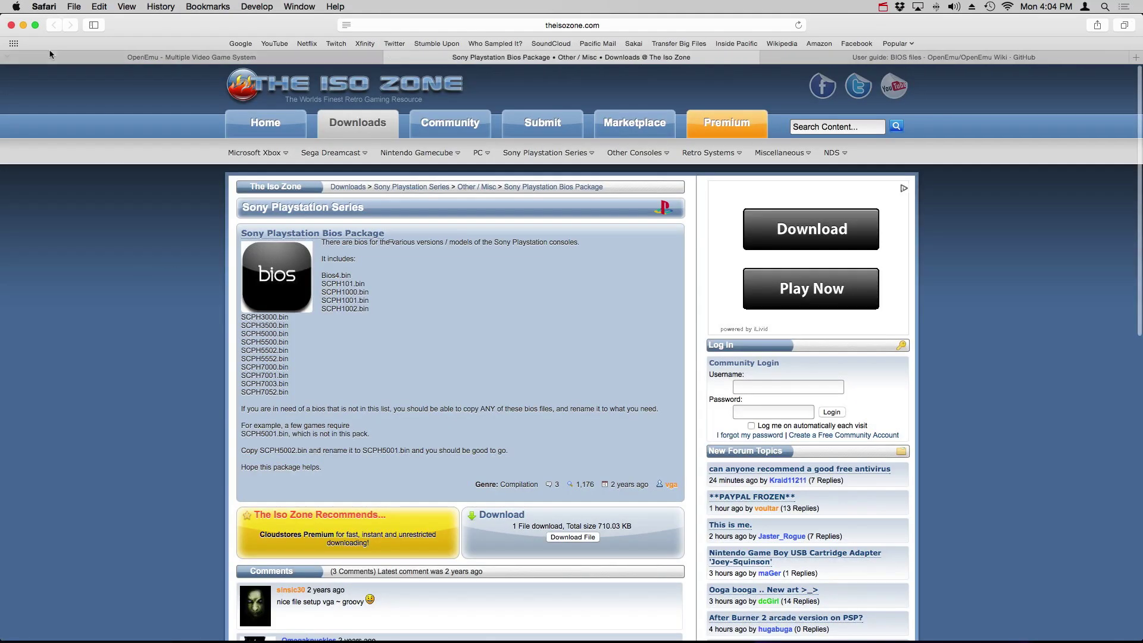
- Minimize the App Store's Unarchiver page and bring OpenEmu's PlayStation library to the front
left_click(22, 26)
left_click(20, 22)
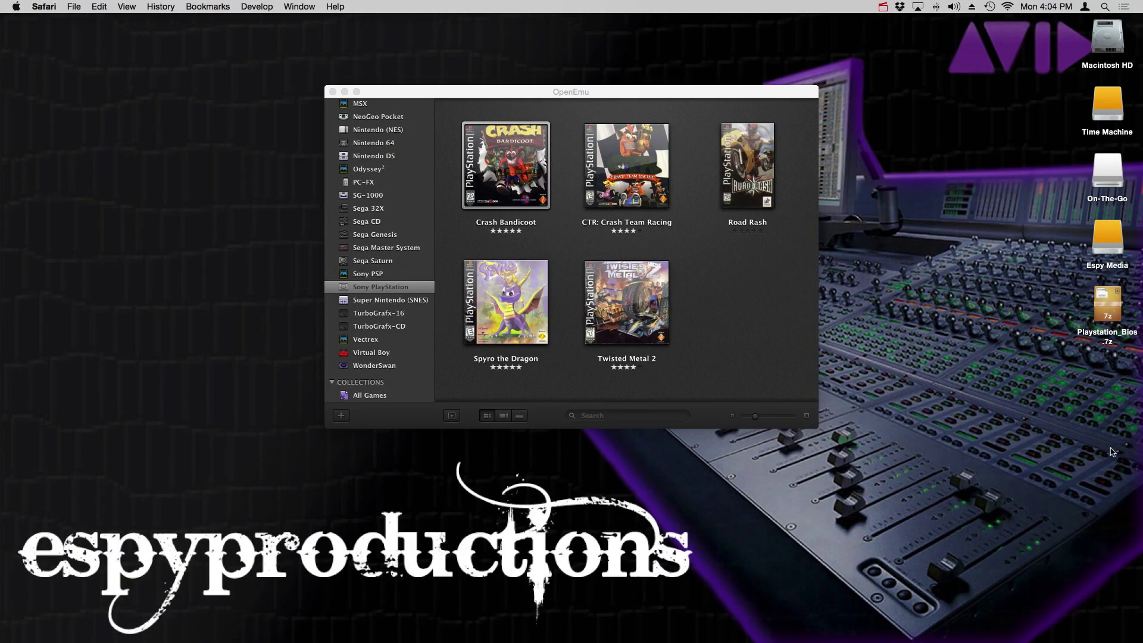
left_click(1025, 638)
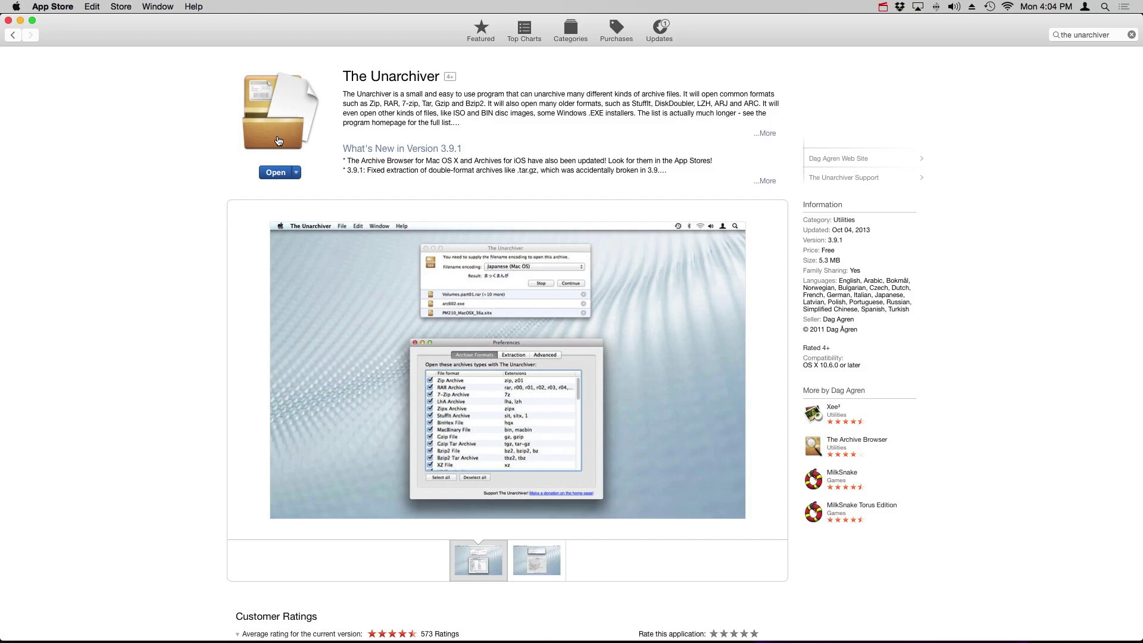
left_click(21, 20)
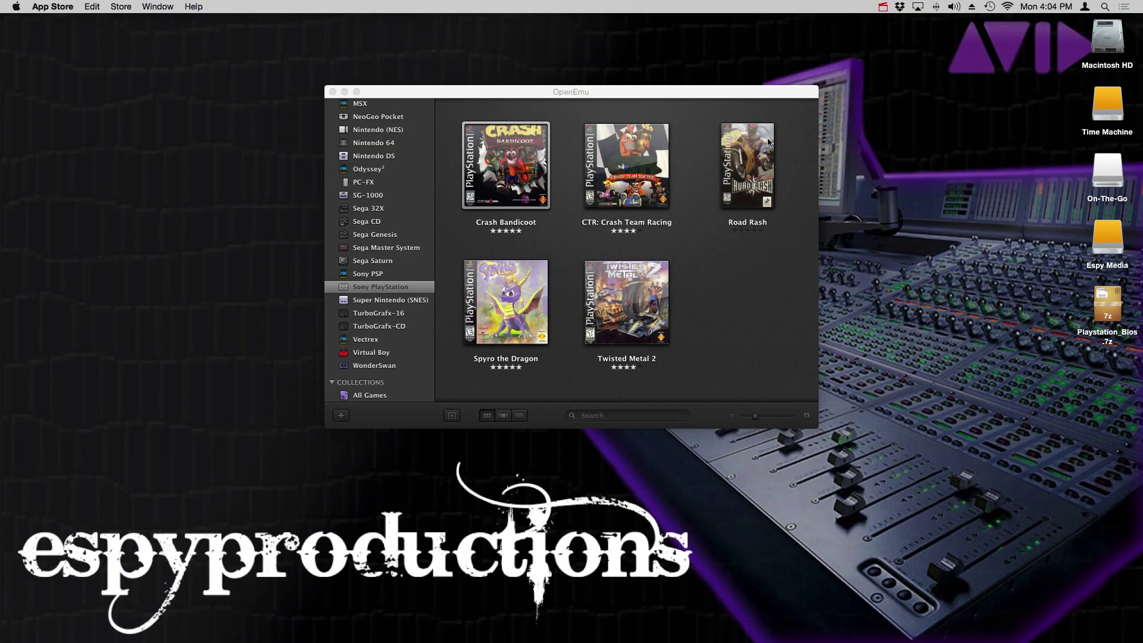
left_click(771, 101)
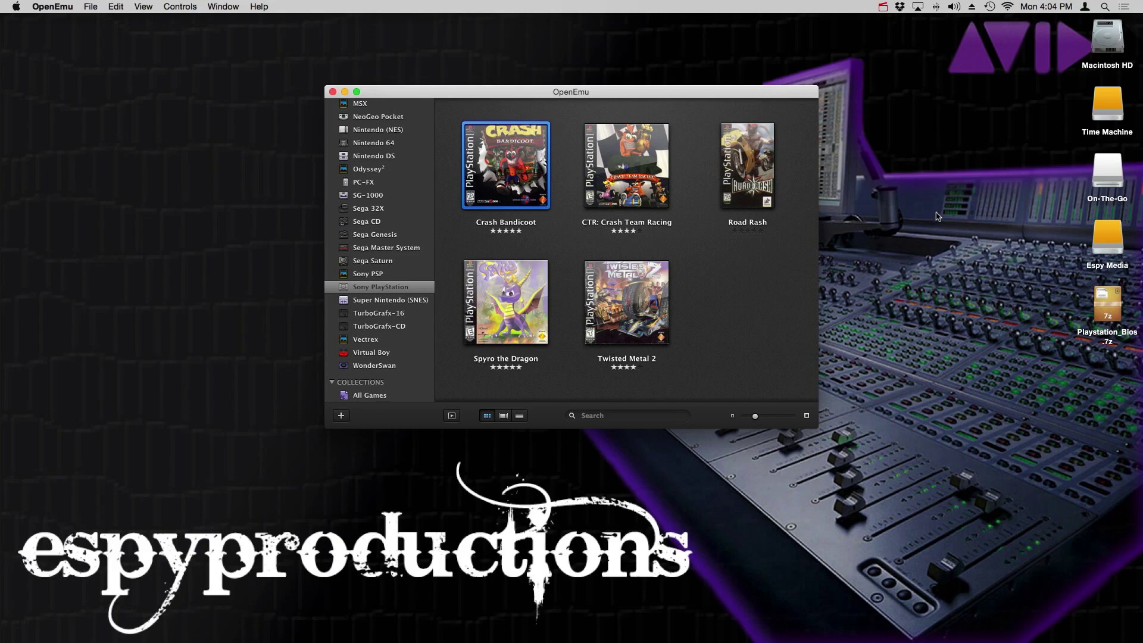
- Extract Playstation_Bios.7z to the Desktop with The Unarchiver and open the resulting Playstation_Bios folder
right_click(1105, 307)
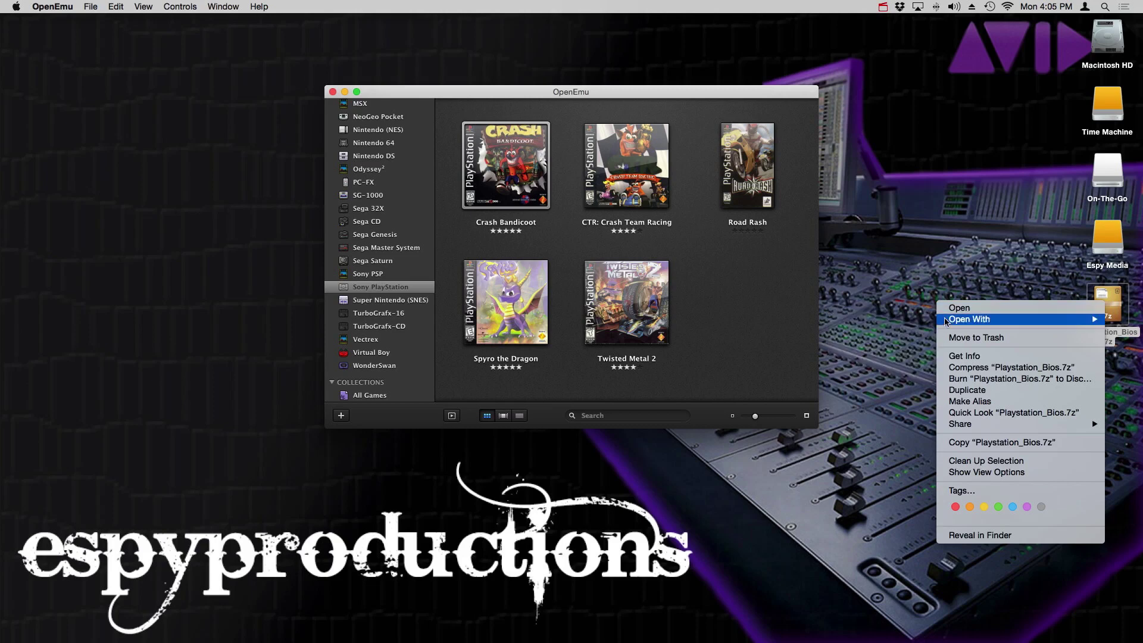
mouse_move(952, 319)
left_click(907, 339)
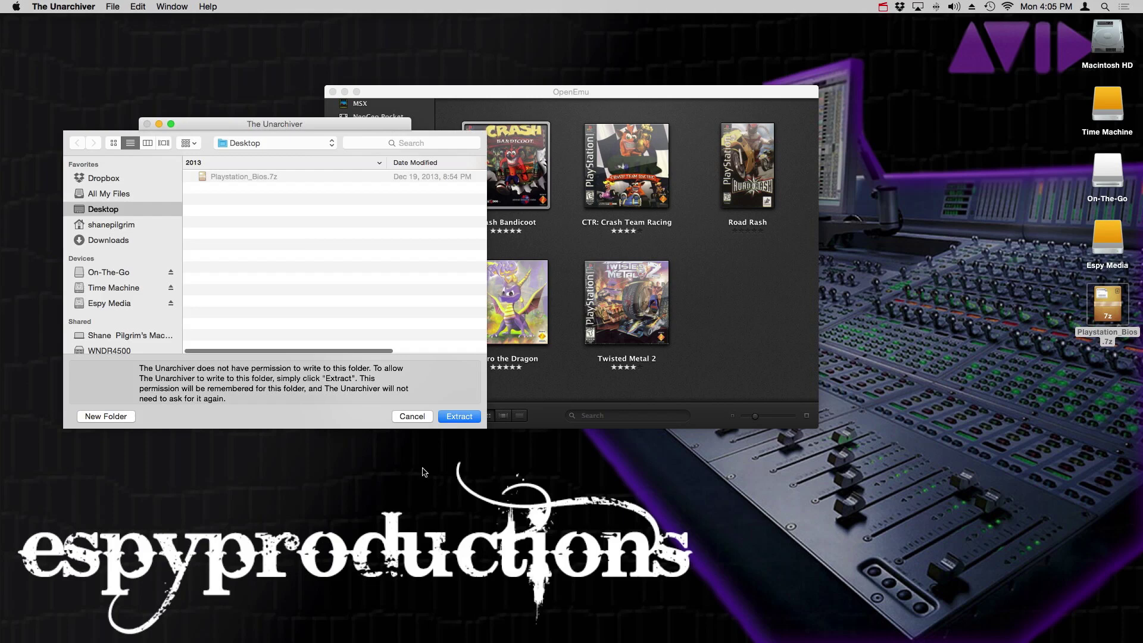
left_click(452, 417)
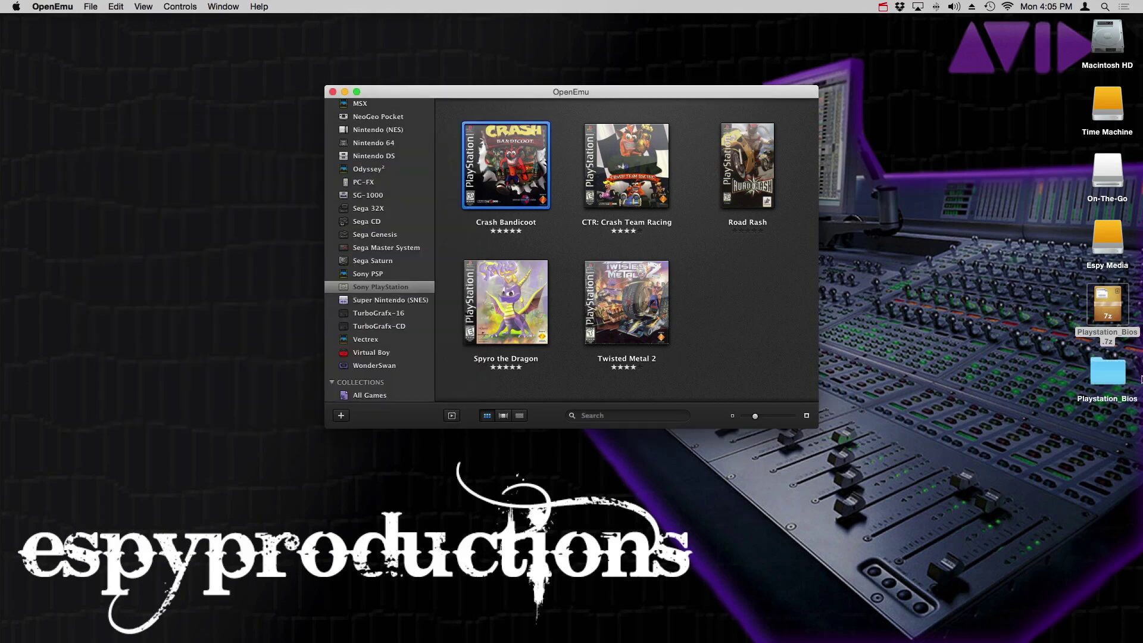
double_click(1102, 372)
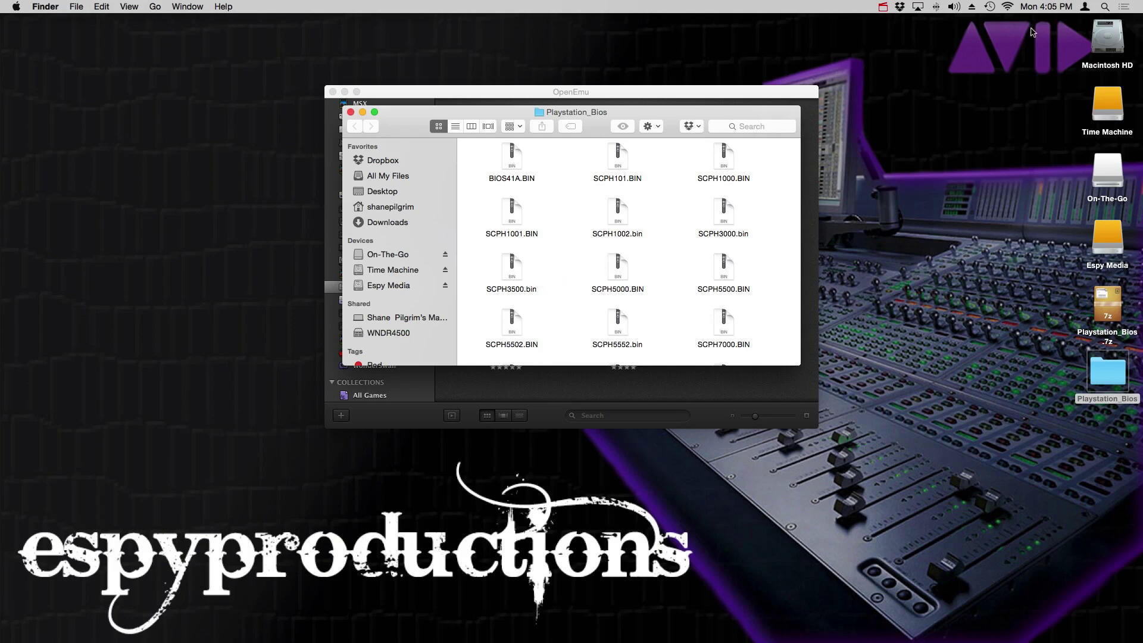
- Launch Terminal by searching for 'term' in system search
left_click(1102, 6)
type("term")
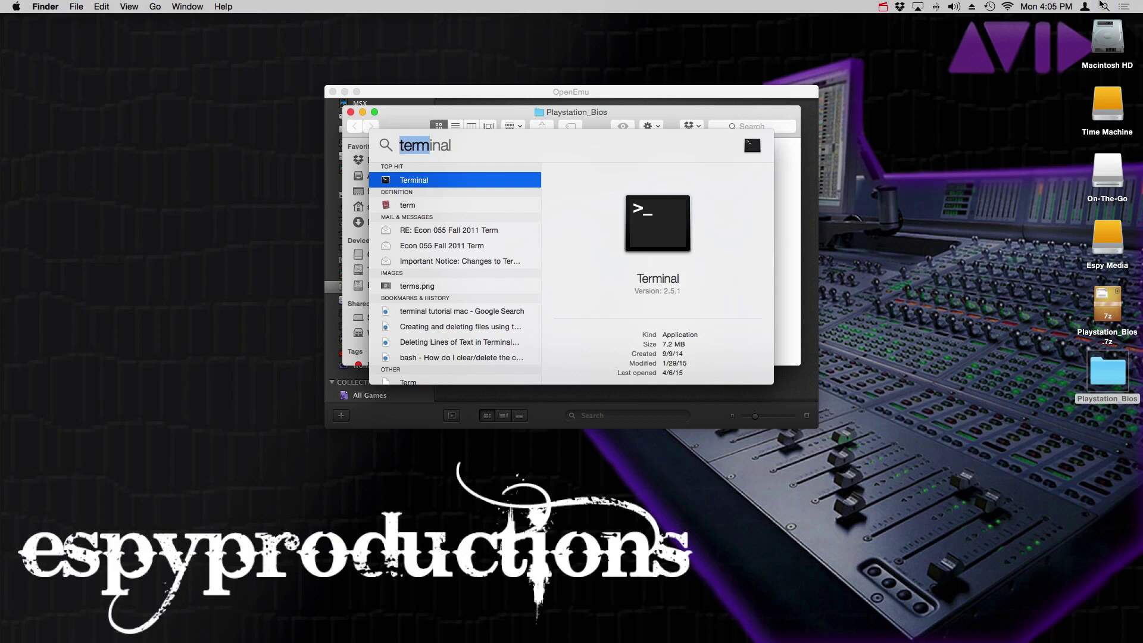
key("Return")
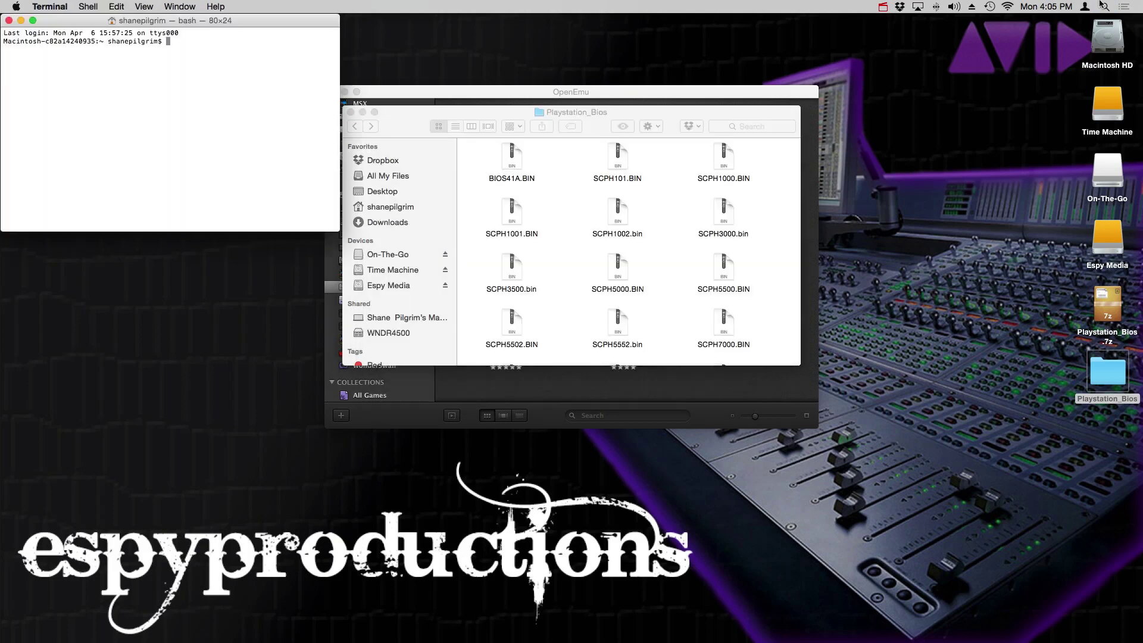
triple_click(225, 80)
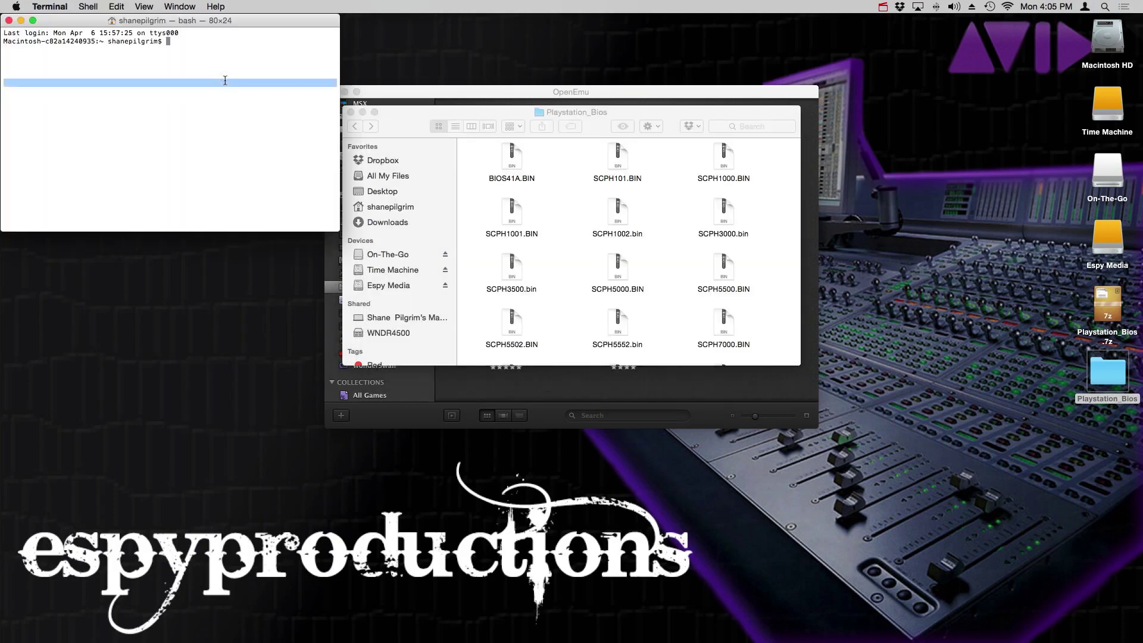
left_click(226, 59)
- Run md5 on every BIOS file by dragging all Playstation_Bios files into the command
type("md5")
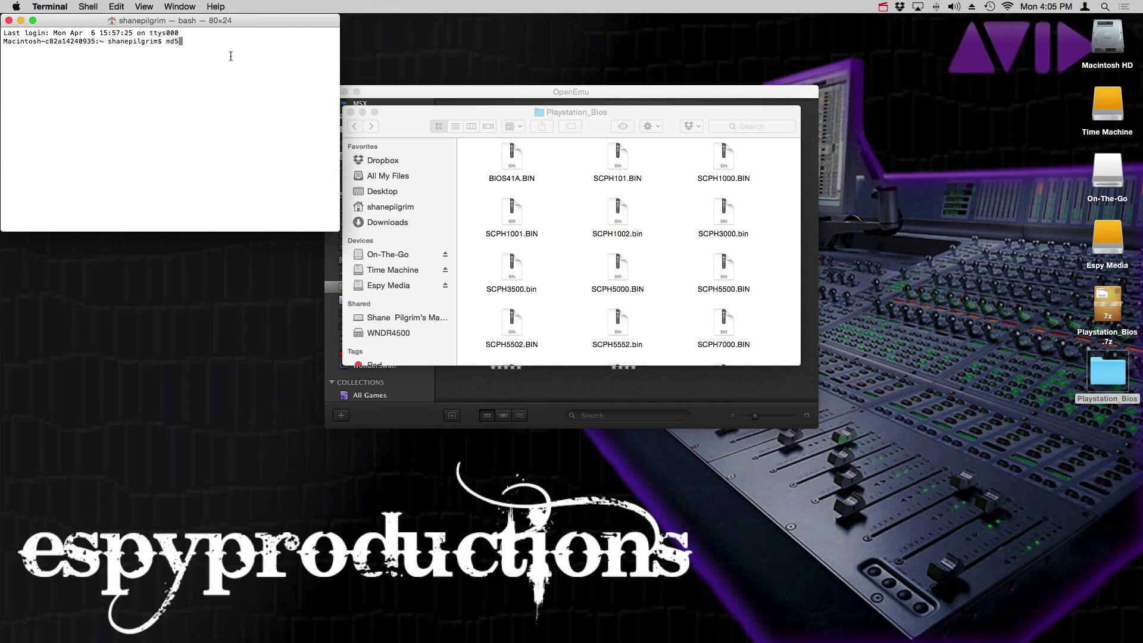
left_click(520, 114)
left_click(516, 154)
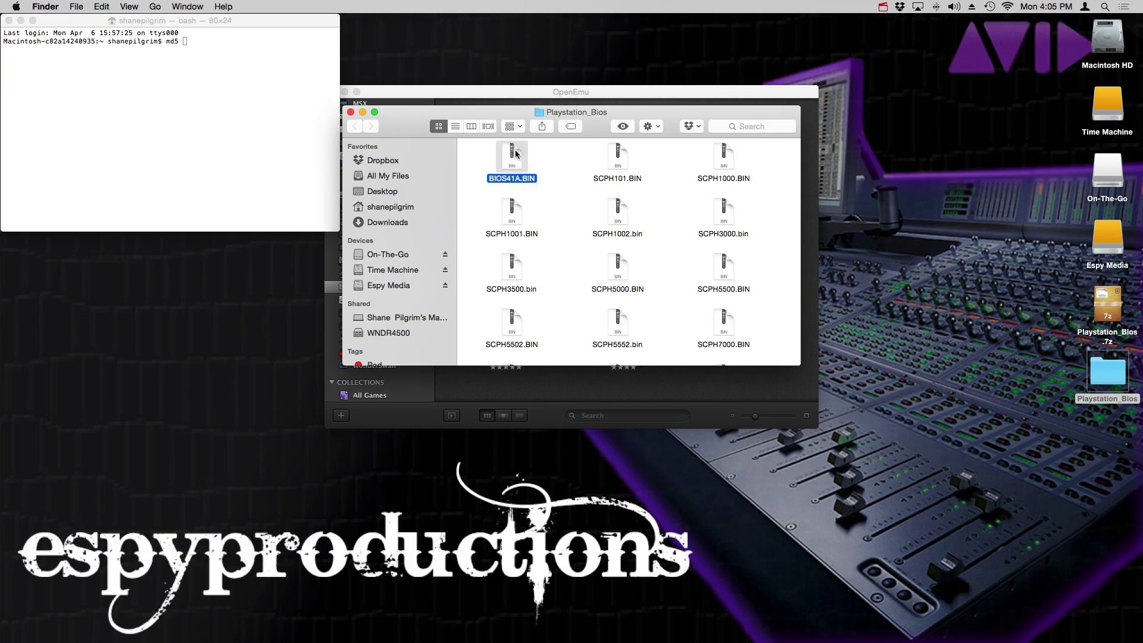
key("super+a")
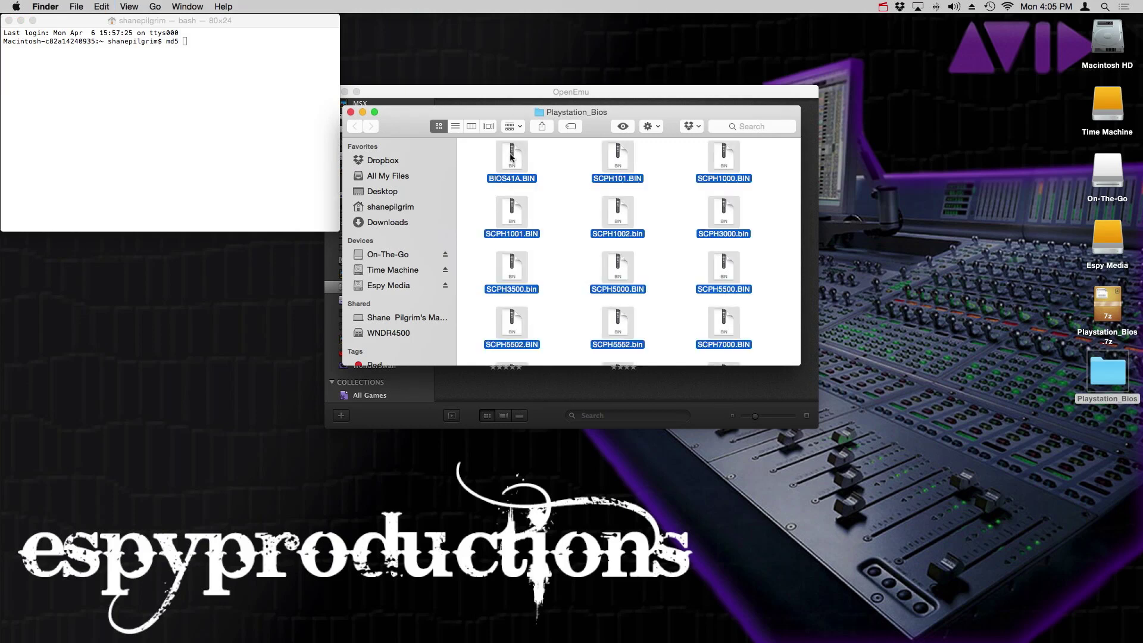
mouse_move(511, 156)
left_mouse_down()
mouse_move(467, 166)
mouse_move(242, 138)
left_mouse_up()
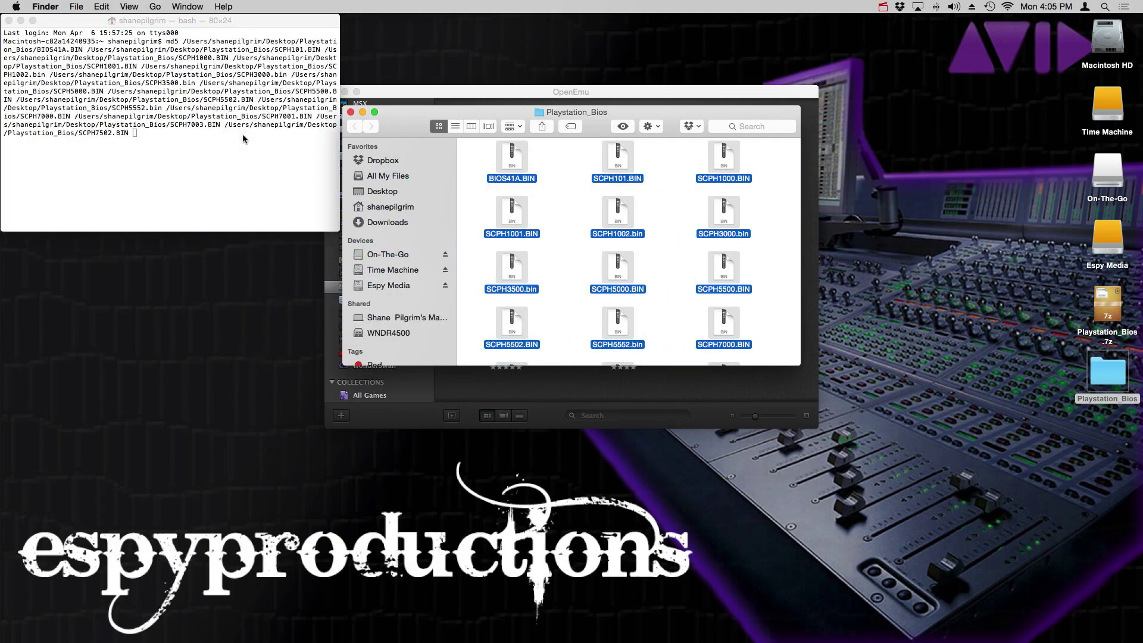
left_click(244, 138)
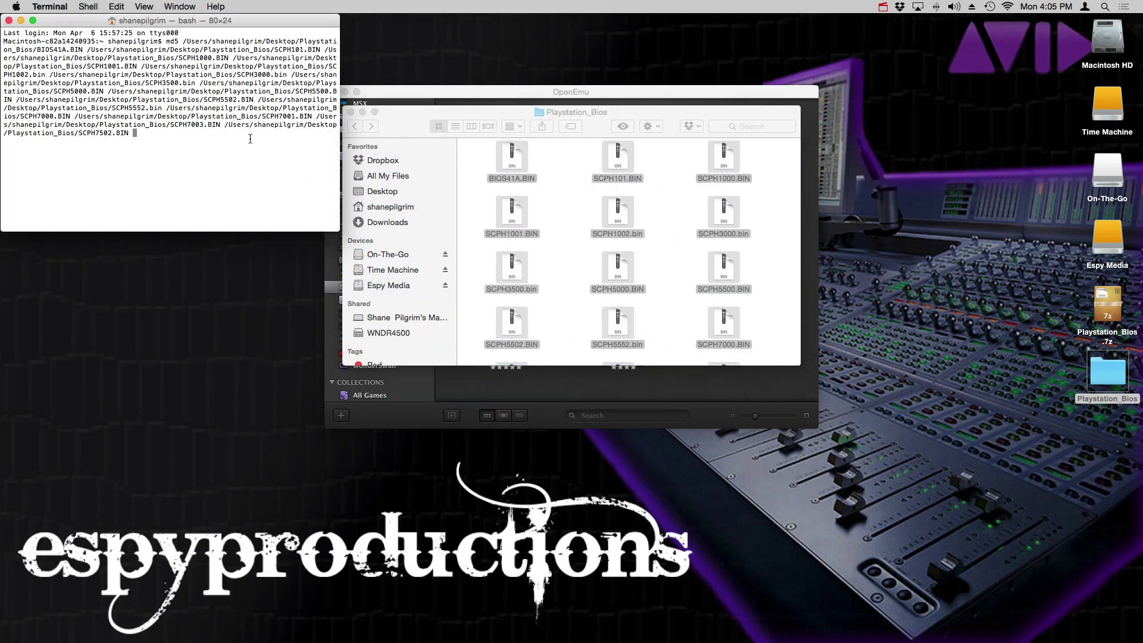
key("Return")
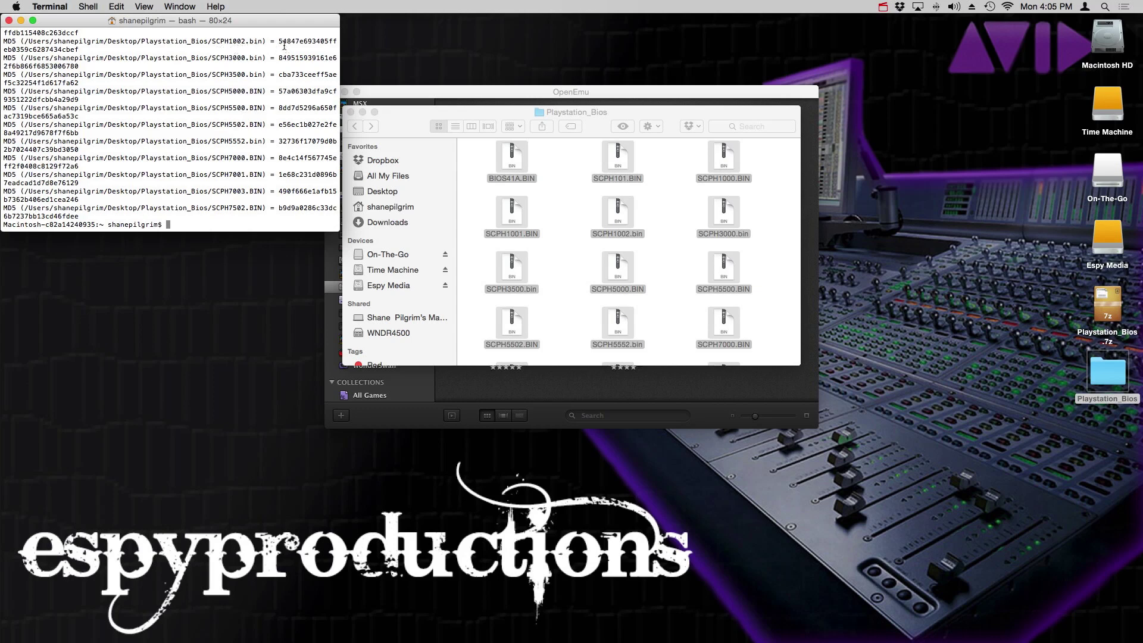
- Inspect the SCPH1002.bin hash and move the Playstation_Bios window up beside Terminal
double_click(306, 46)
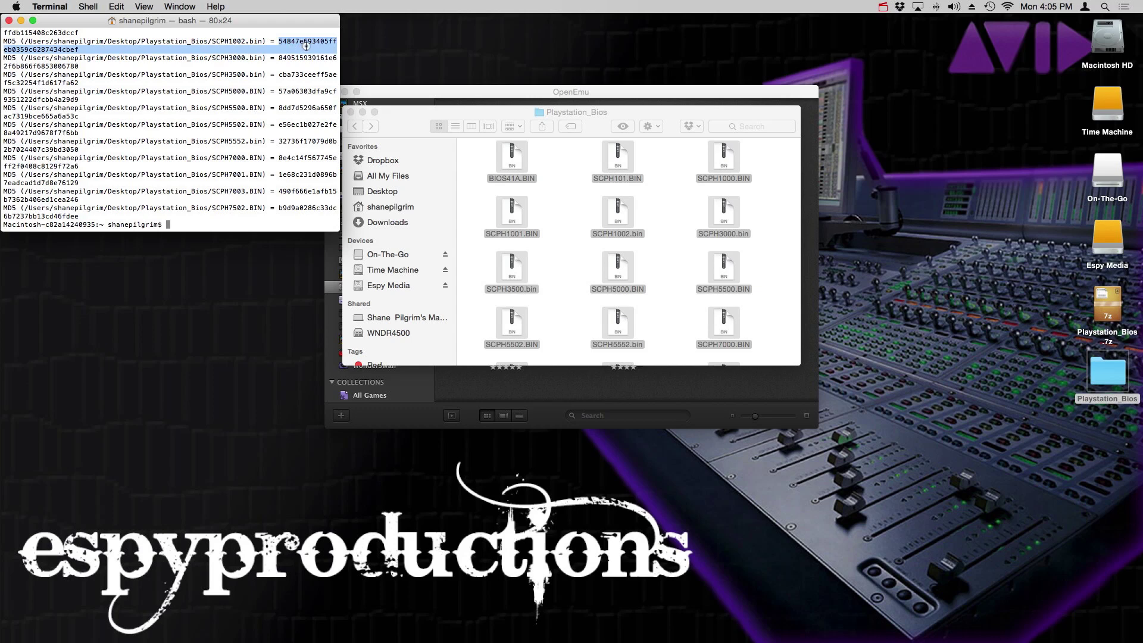
left_click(293, 60)
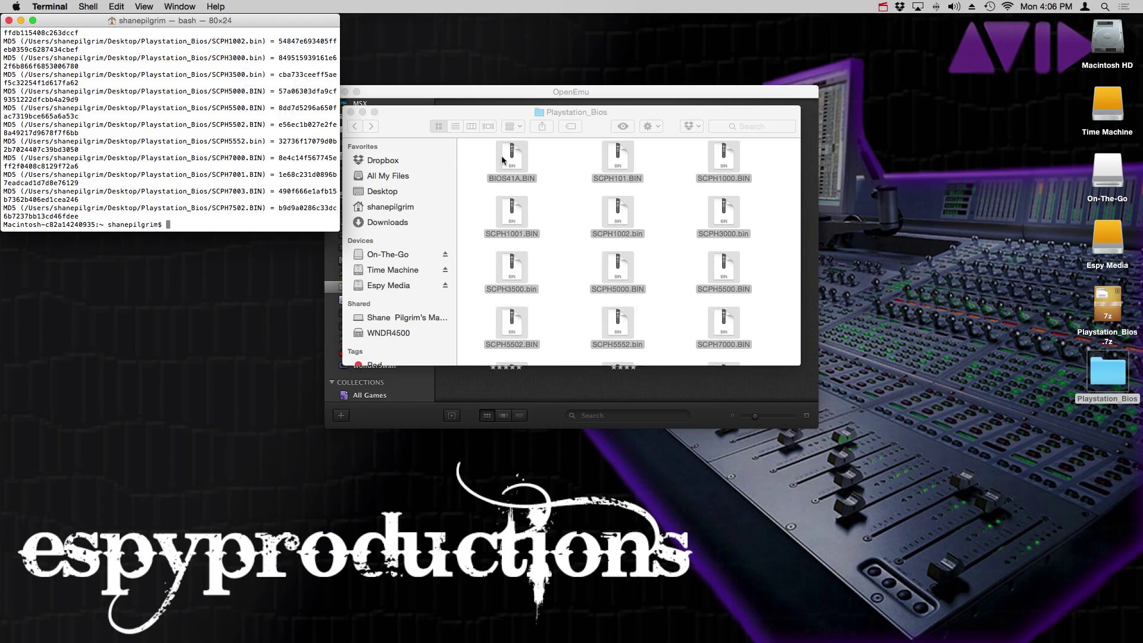
left_click_drag(400, 112, 399, 24)
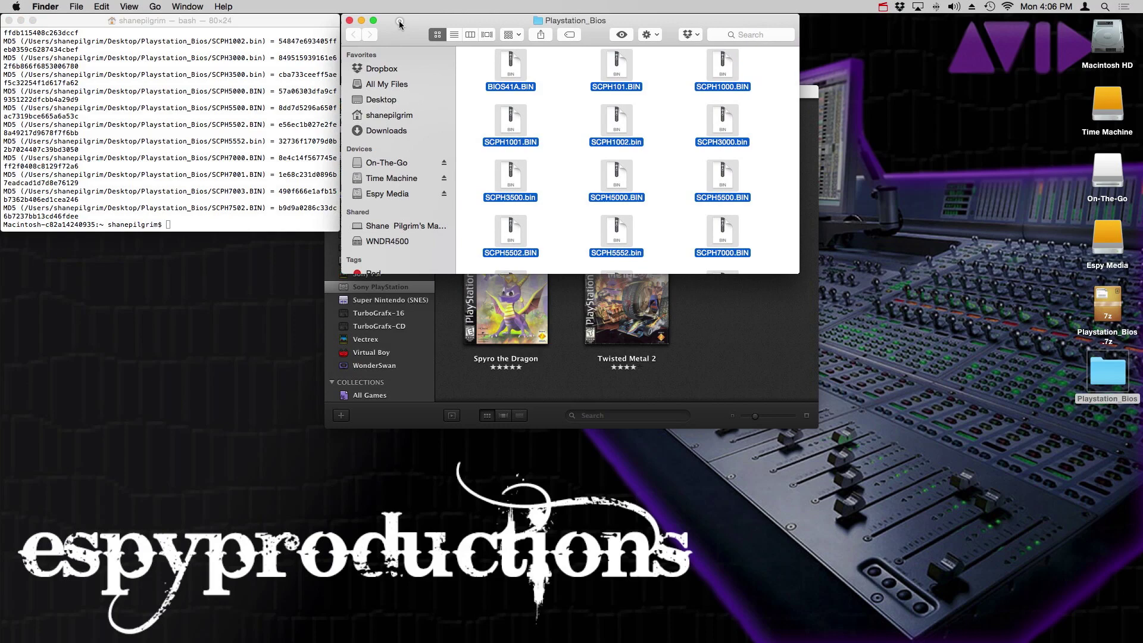
- Switch to the OpenEmu wiki 'User guide: BIOS files' tab listing expected PlayStation BIOS hashes
mouse_move(392, 613)
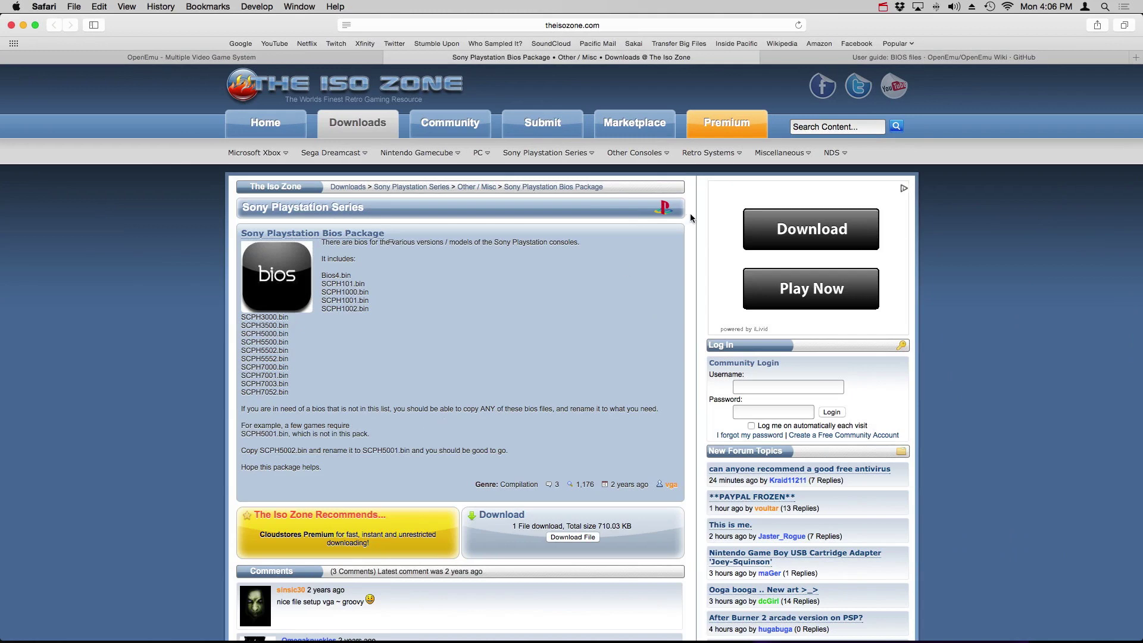
left_click(923, 60)
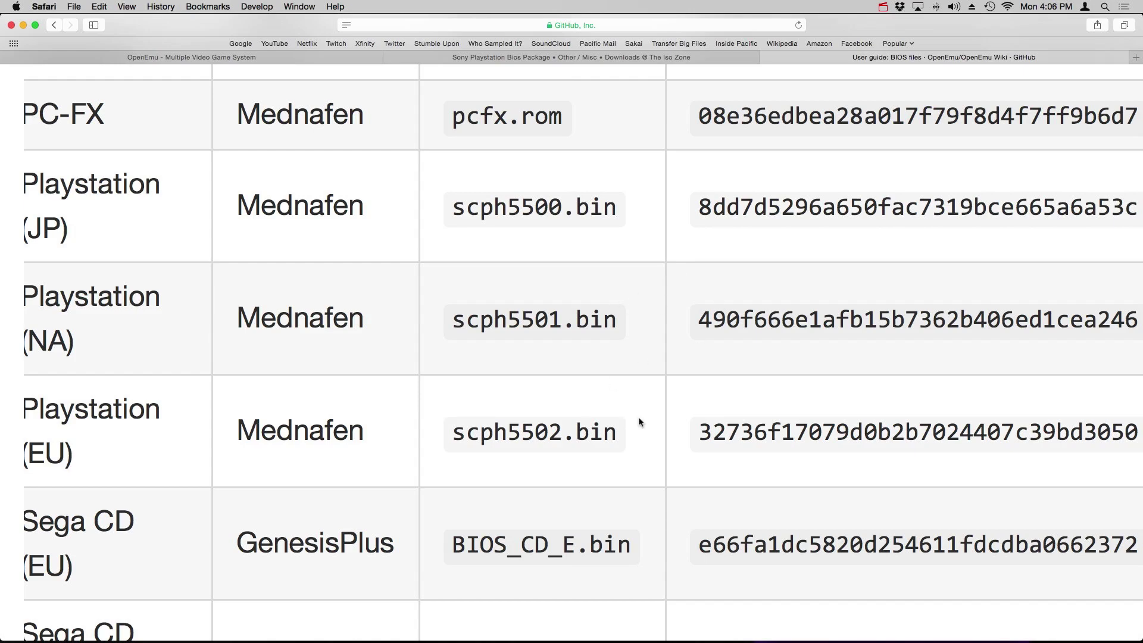
- Use Mission Control to bring Terminal and the Playstation_Bios folder window forward
key("ctrl+Up")
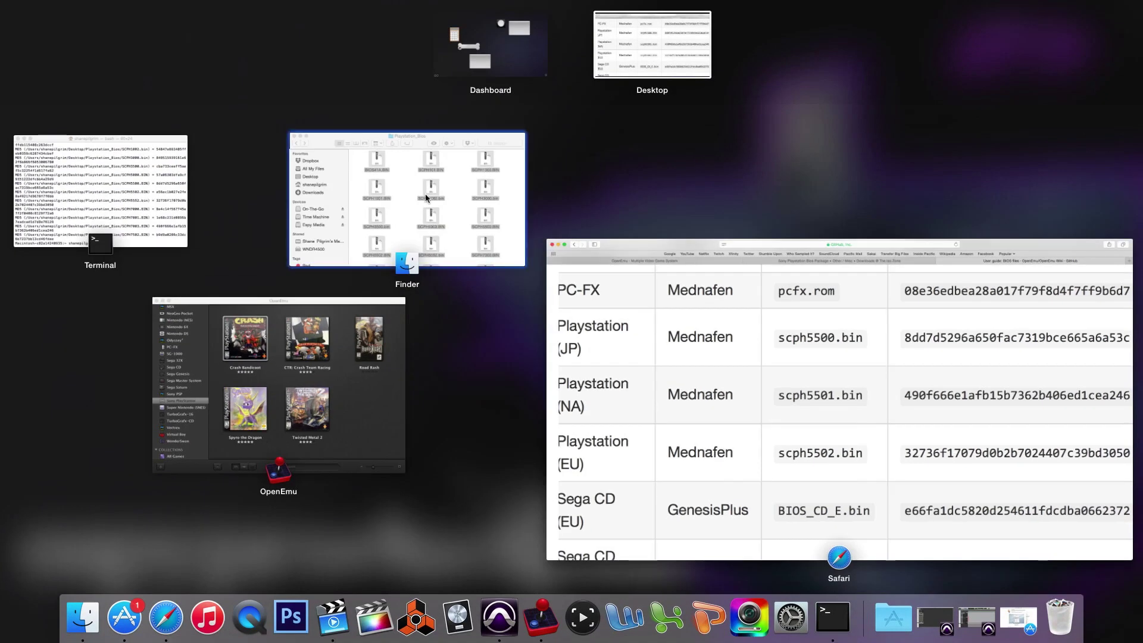
left_click(78, 191)
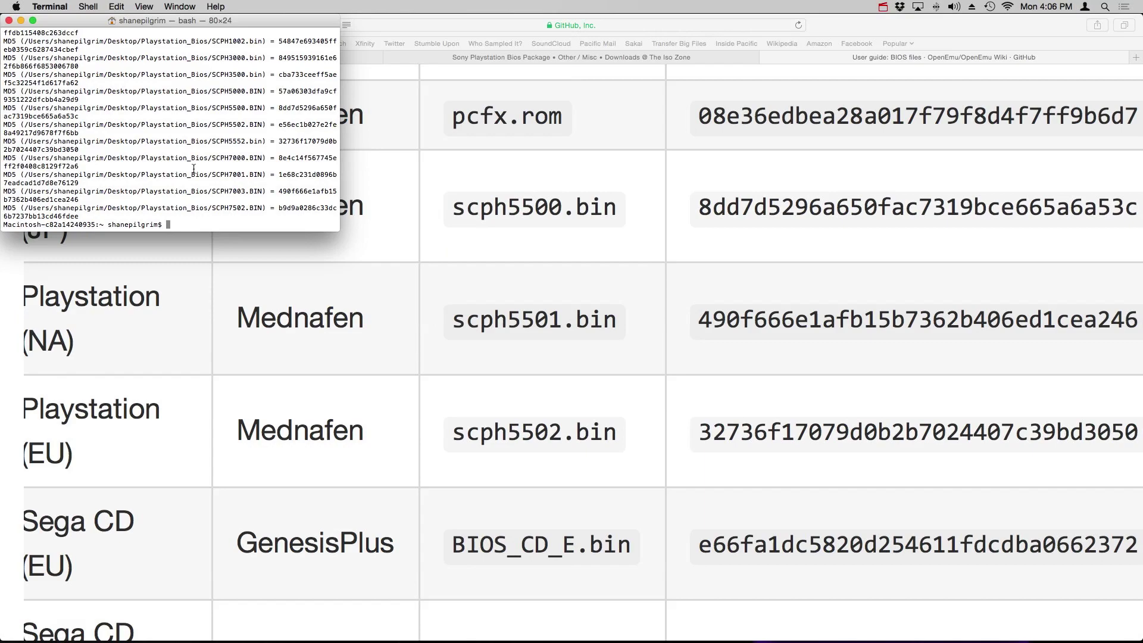
key("ctrl+Up")
left_click(432, 176)
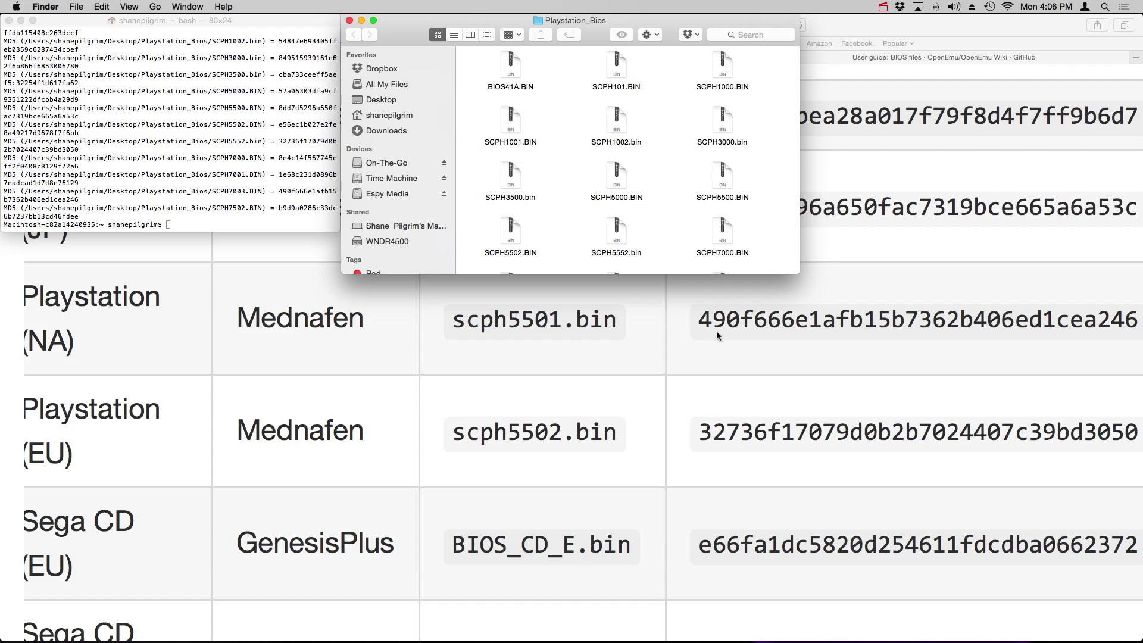
- Review the MD5 output against the wiki, then select SCPH7003.BIN in the folder
left_click(308, 171)
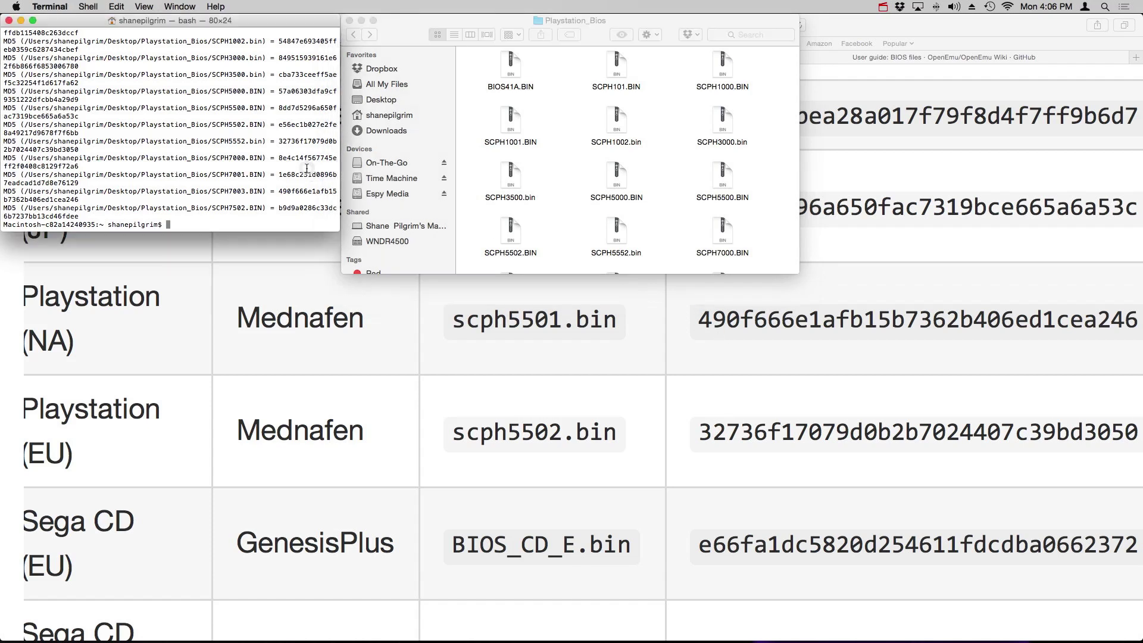
scroll(307, 168, "up", 2)
scroll(307, 168, "up", 2)
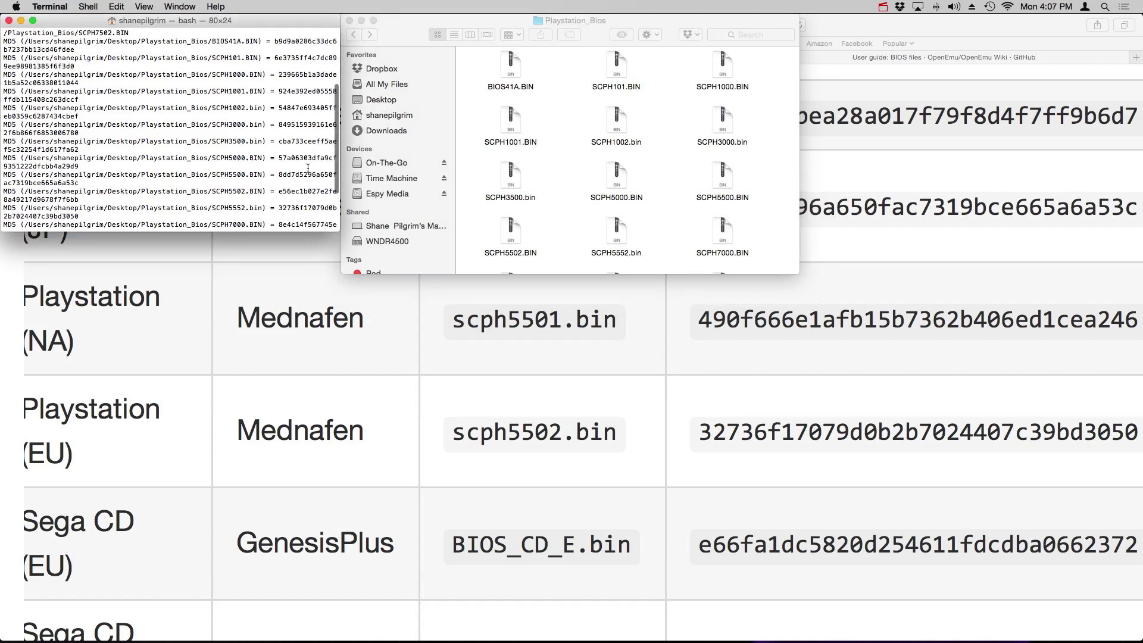
scroll(308, 168, "up", 1)
scroll(308, 169, "down", 3)
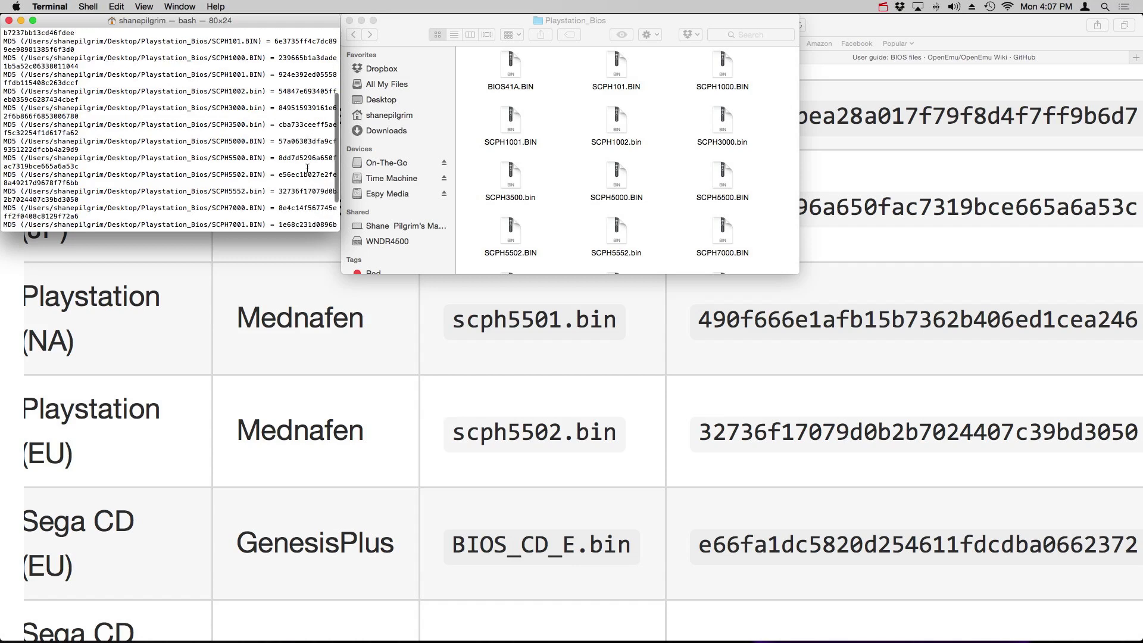
scroll(307, 169, "down", 1)
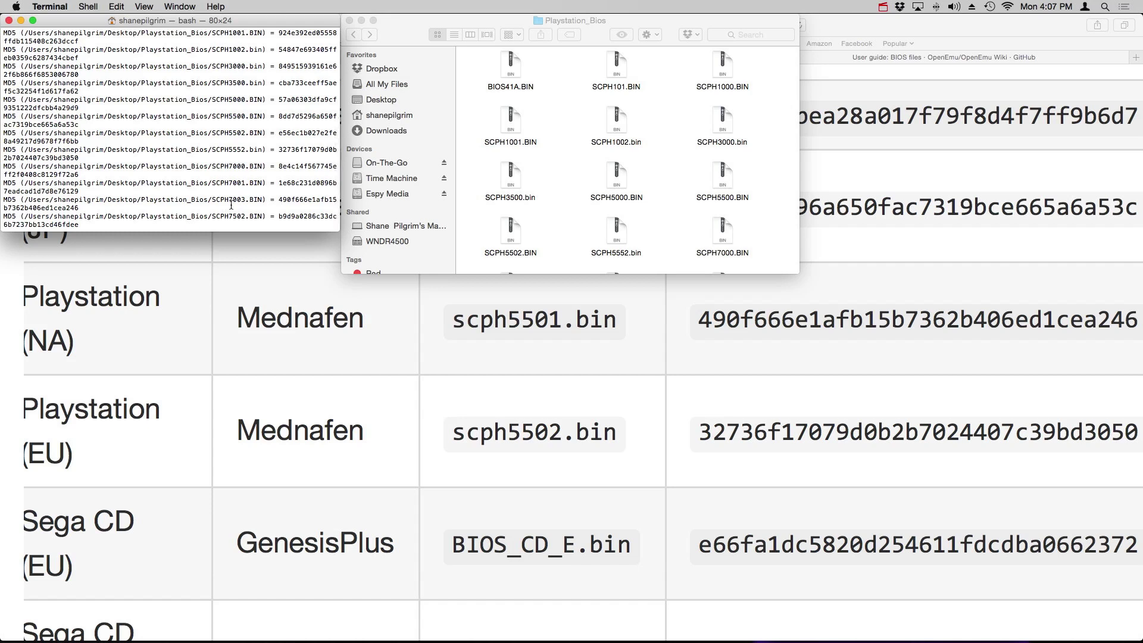
left_click(651, 171)
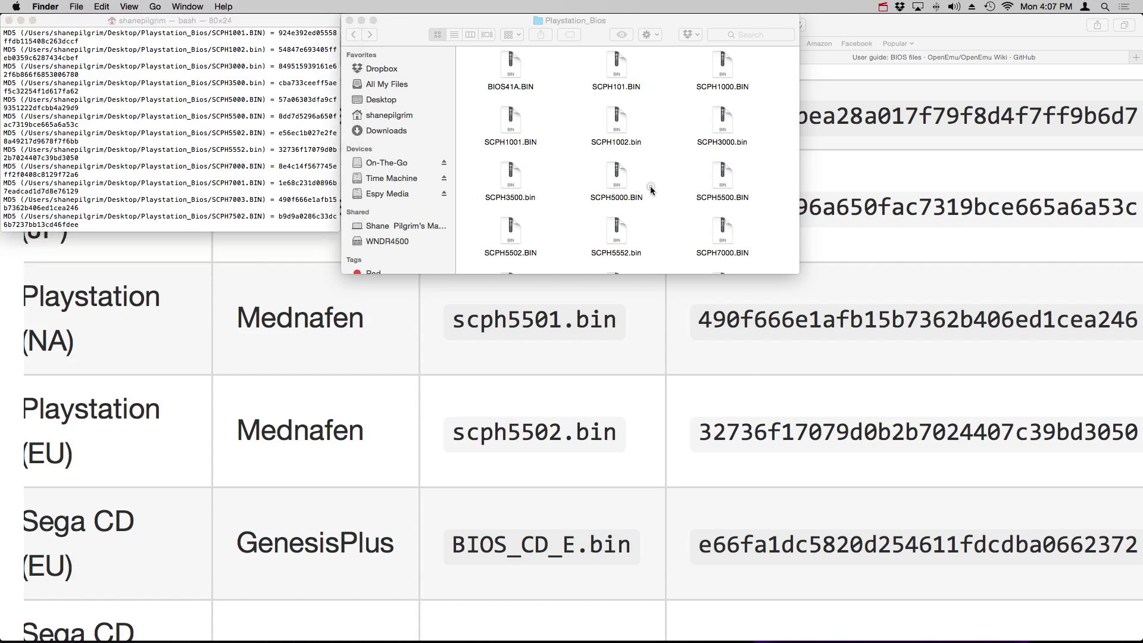
scroll(650, 186, "down", 2)
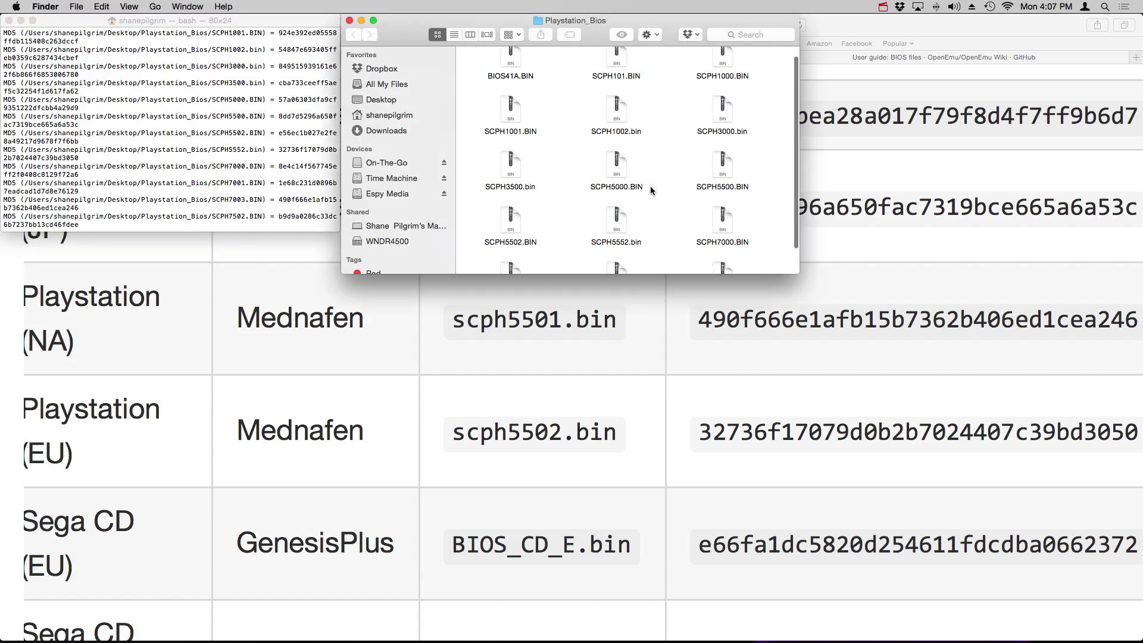
left_click(619, 260)
- Duplicate SCPH7003.BIN inside the Playstation_Bios folder with Copy and Paste Item
right_click(616, 255)
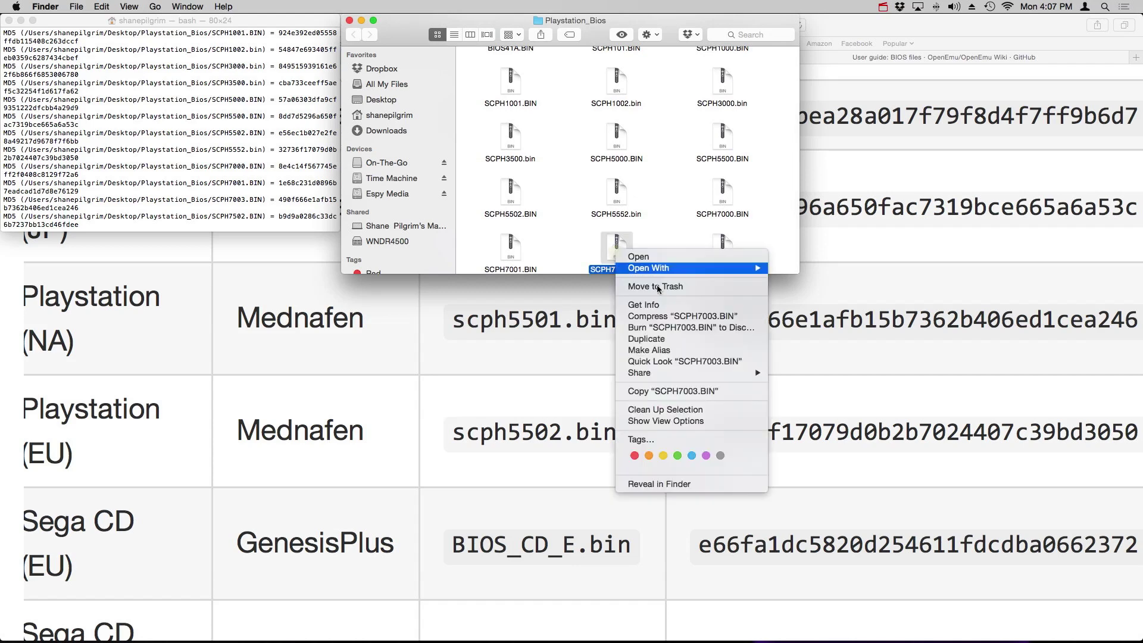
left_click(668, 391)
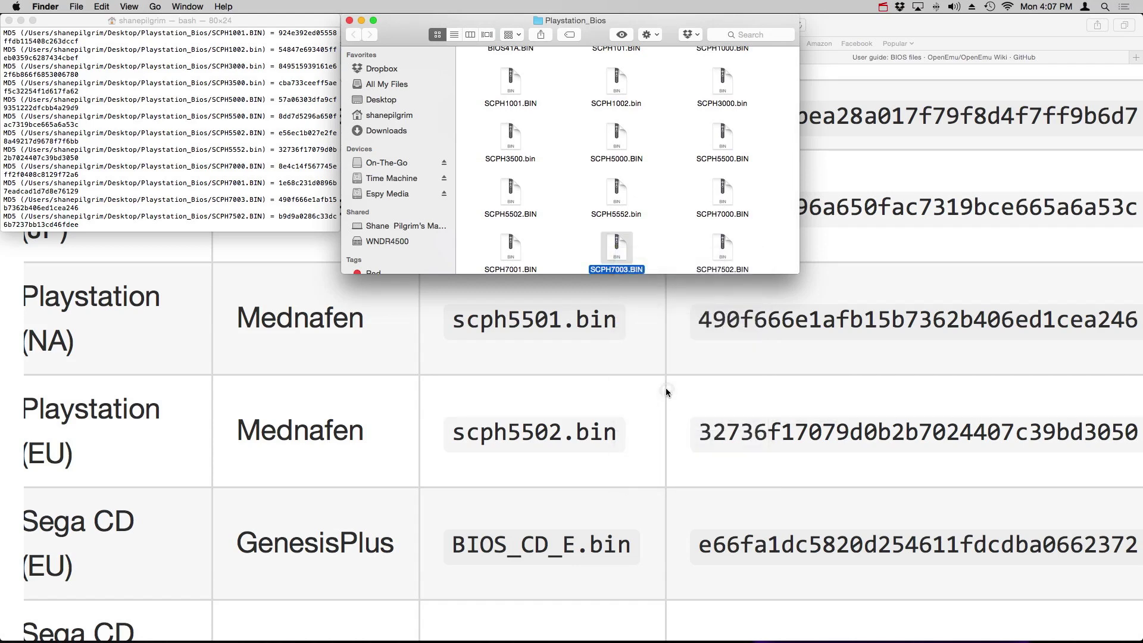
right_click(678, 256)
left_click(704, 300)
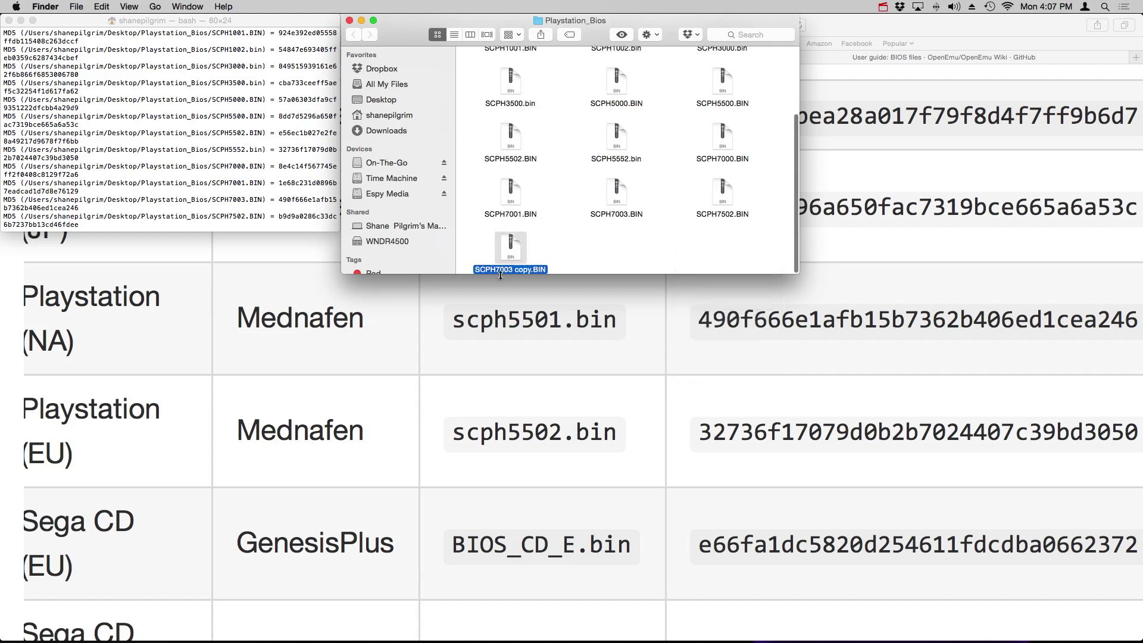
- Rename the copy to SCPH5501.BIN and move it into Downloads
left_click(501, 270)
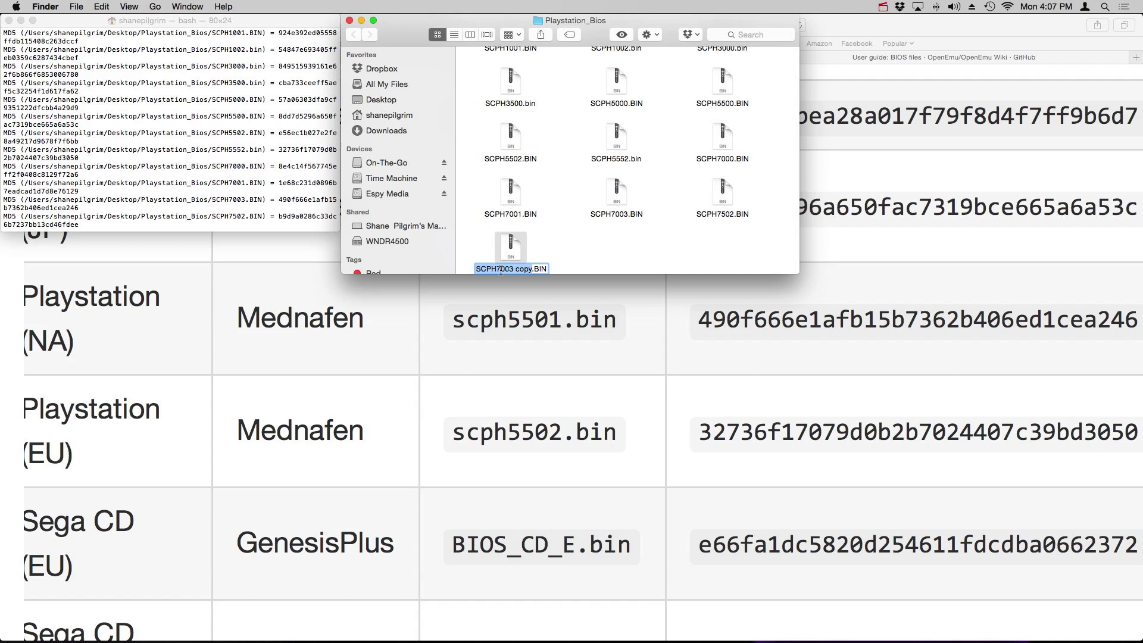
type("SCPH")
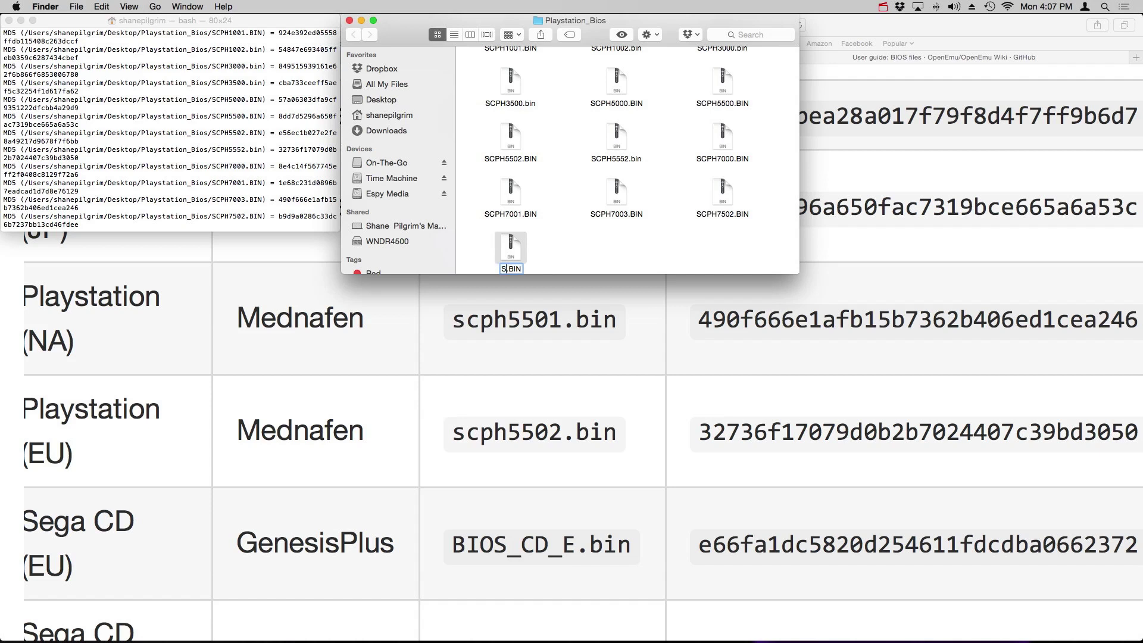
type("550")
type("1")
key("Return")
left_click_drag(505, 249, 397, 110)
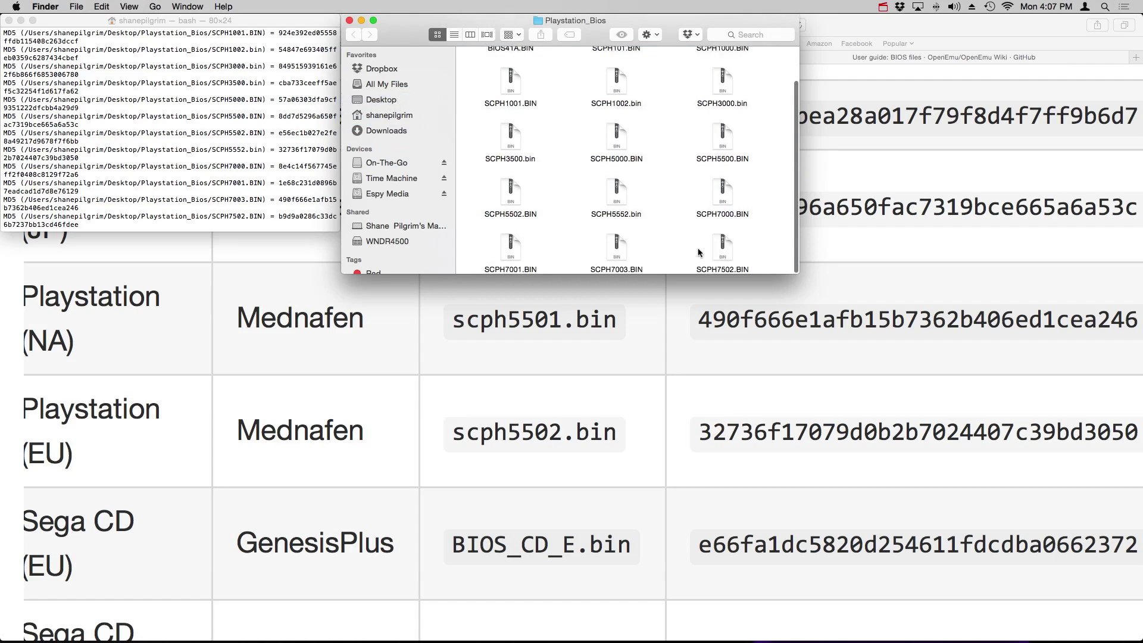
- Duplicate SCPH5552.bin inside the Playstation_Bios folder
scroll(541, 327, "down", 3)
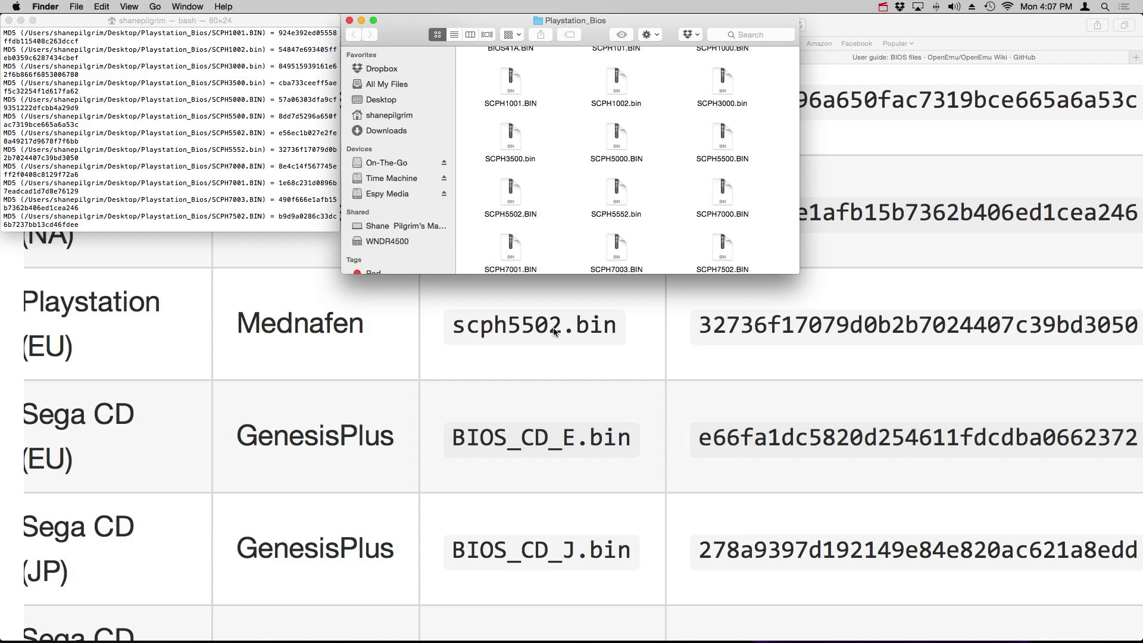
scroll(552, 328, "up", 6)
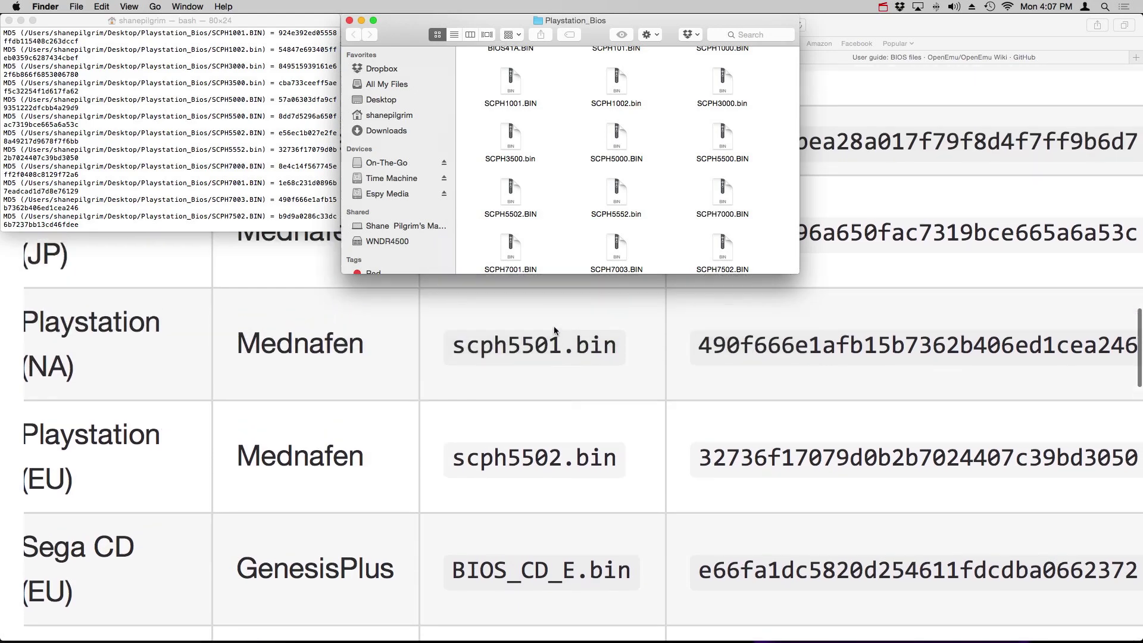
scroll(553, 326, "down", 1)
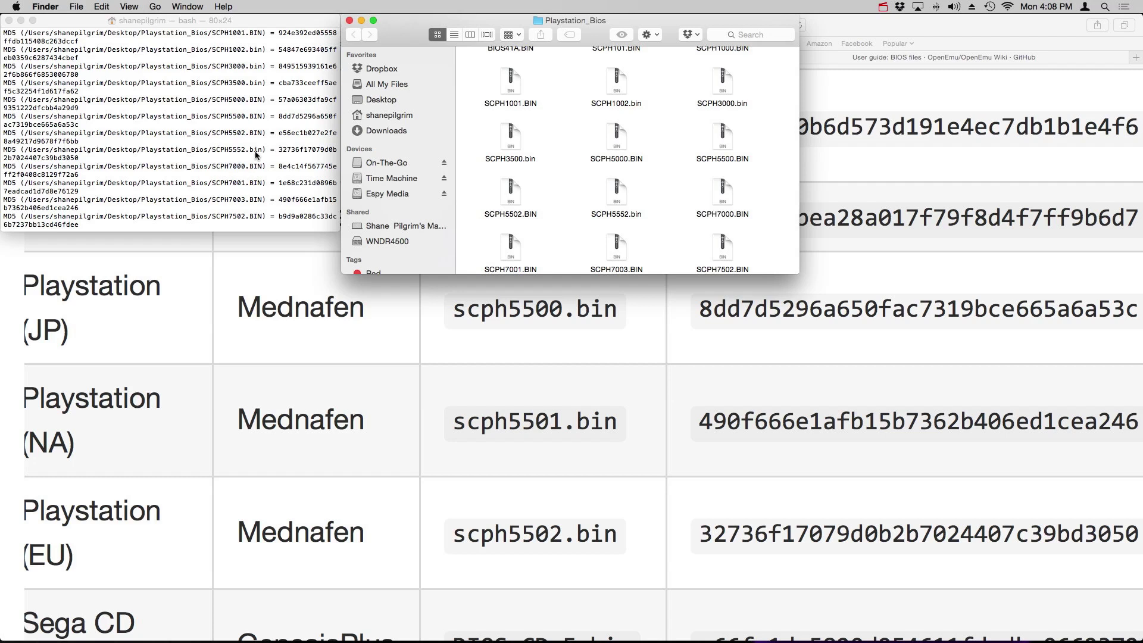
left_click(618, 208)
right_click(616, 198)
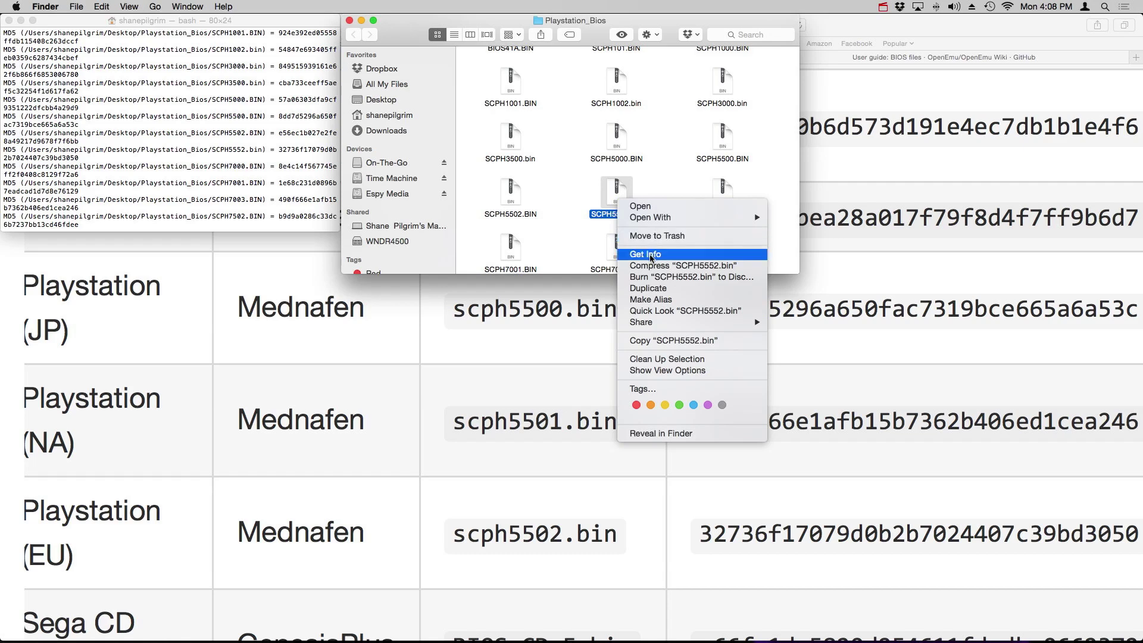
left_click(661, 340)
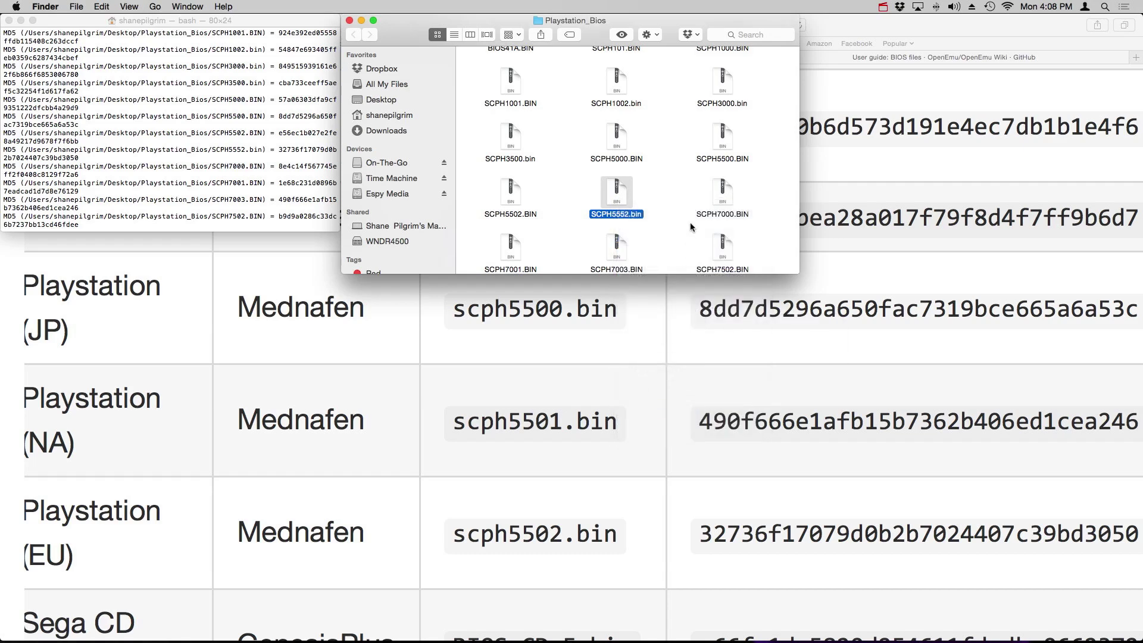
right_click(679, 234)
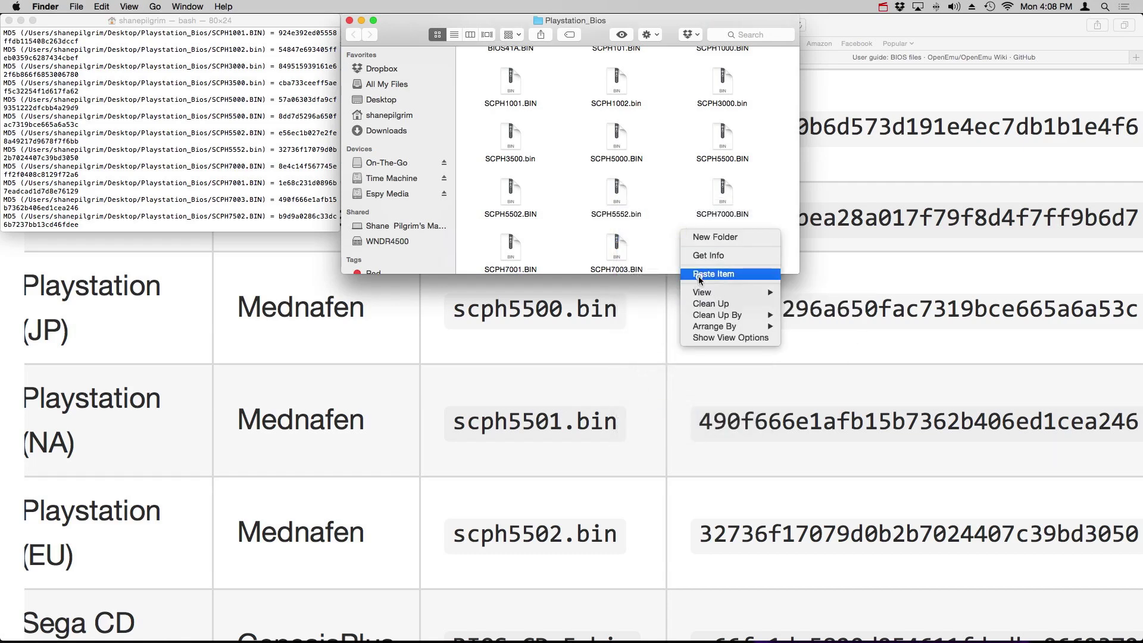
left_click(698, 275)
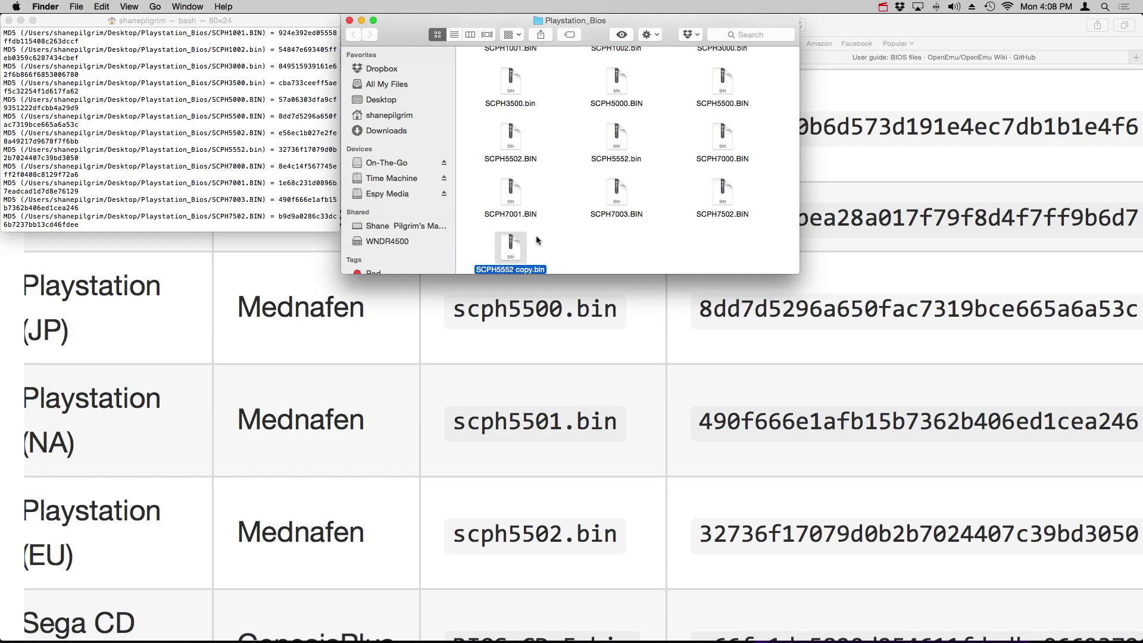
- Trash the old SCPH5502.BIN, rename 'SCPH5552 copy.bin' to SCPH5502.bin, and move it to Desktop
right_click(510, 148)
left_click(548, 181)
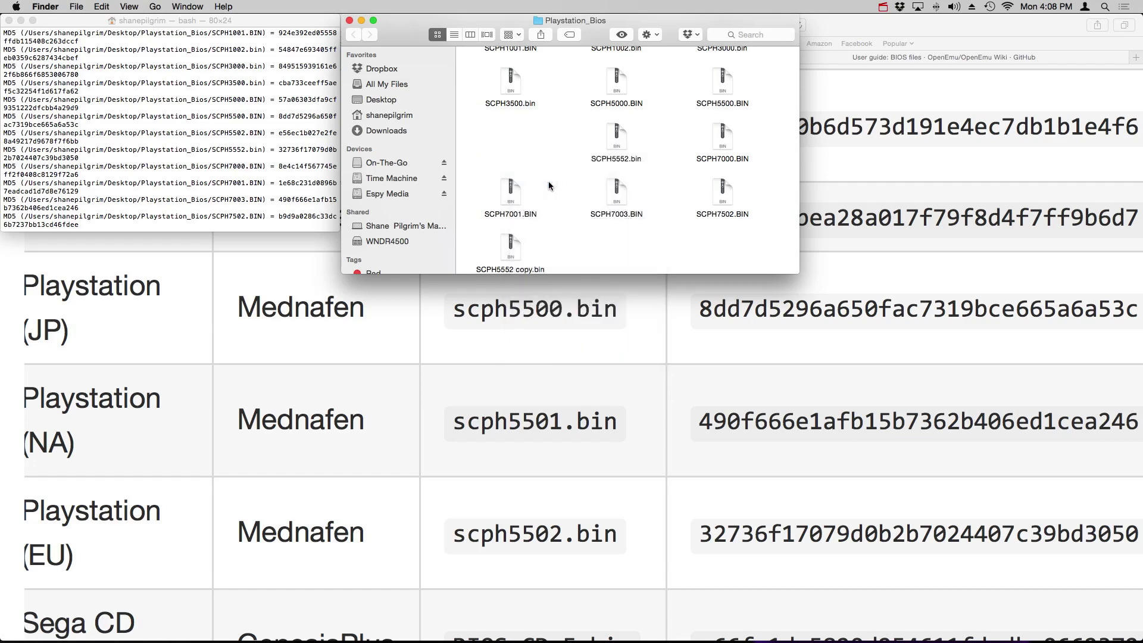
left_click(535, 269)
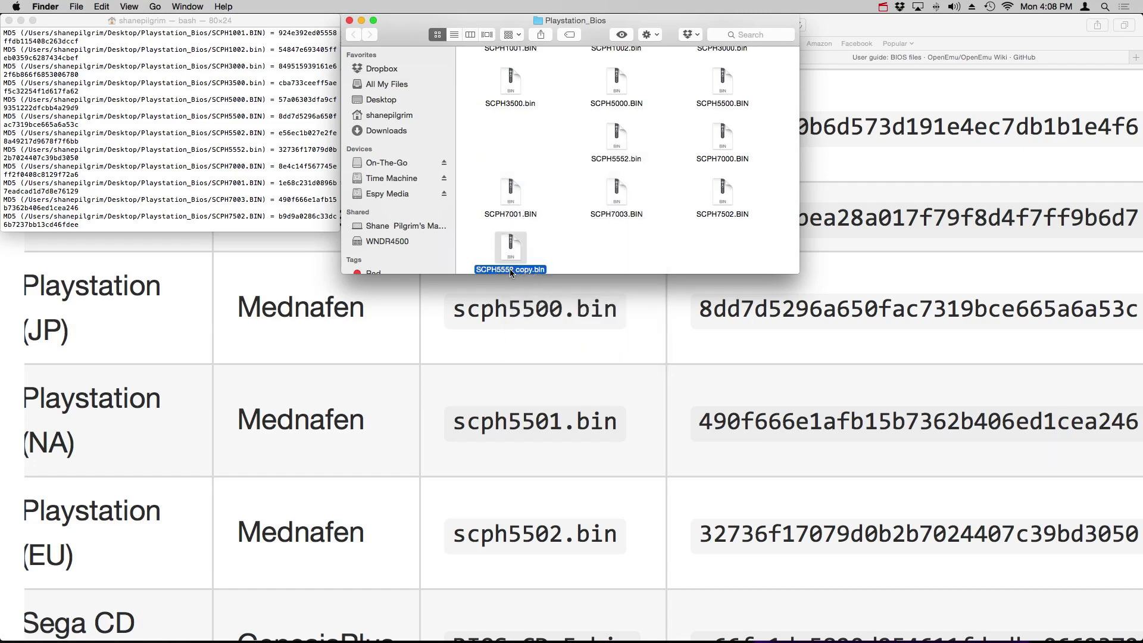
left_click(509, 269)
type("SCPH")
type("5502")
key("Return")
left_click_drag(512, 245, 381, 101)
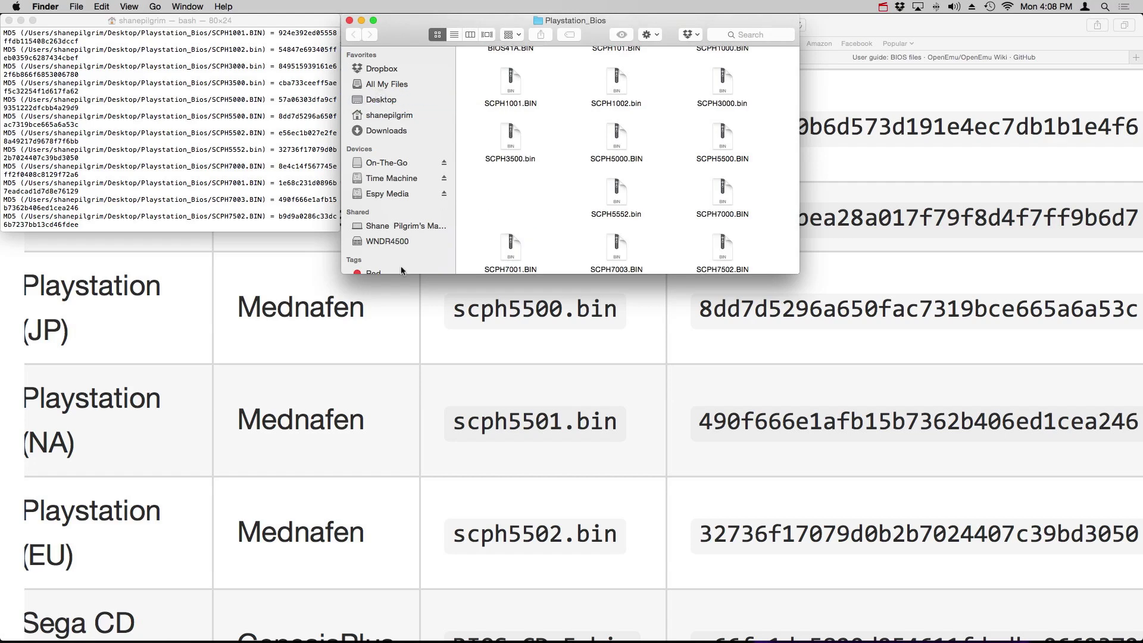
- Move SCPH5500.BIN to the Desktop and minimize Terminal so the OpenEmu library shows
scroll(454, 356, "up", 1)
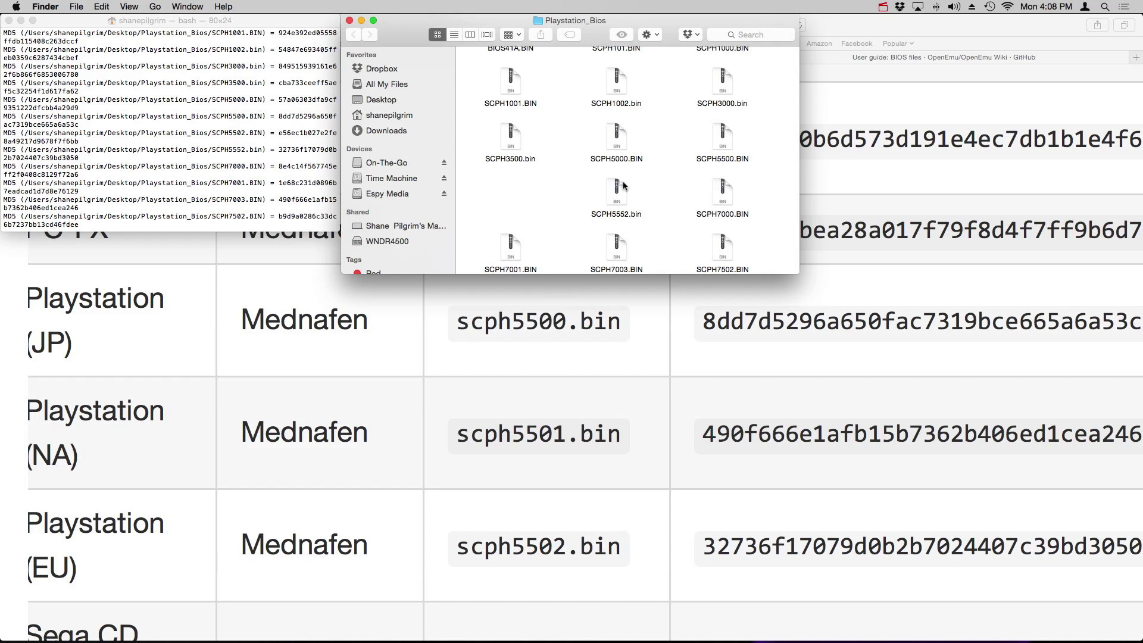
left_click(724, 144)
mouse_move(724, 143)
left_mouse_down()
mouse_move(389, 113)
mouse_move(389, 148)
mouse_move(392, 100)
left_mouse_up()
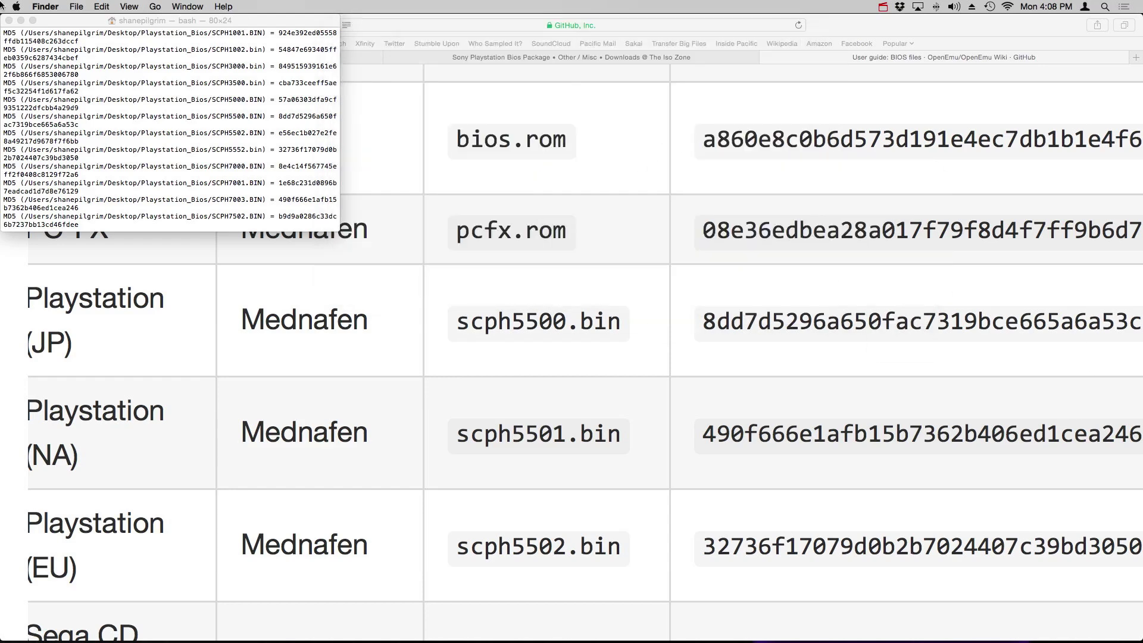
left_click(55, 18)
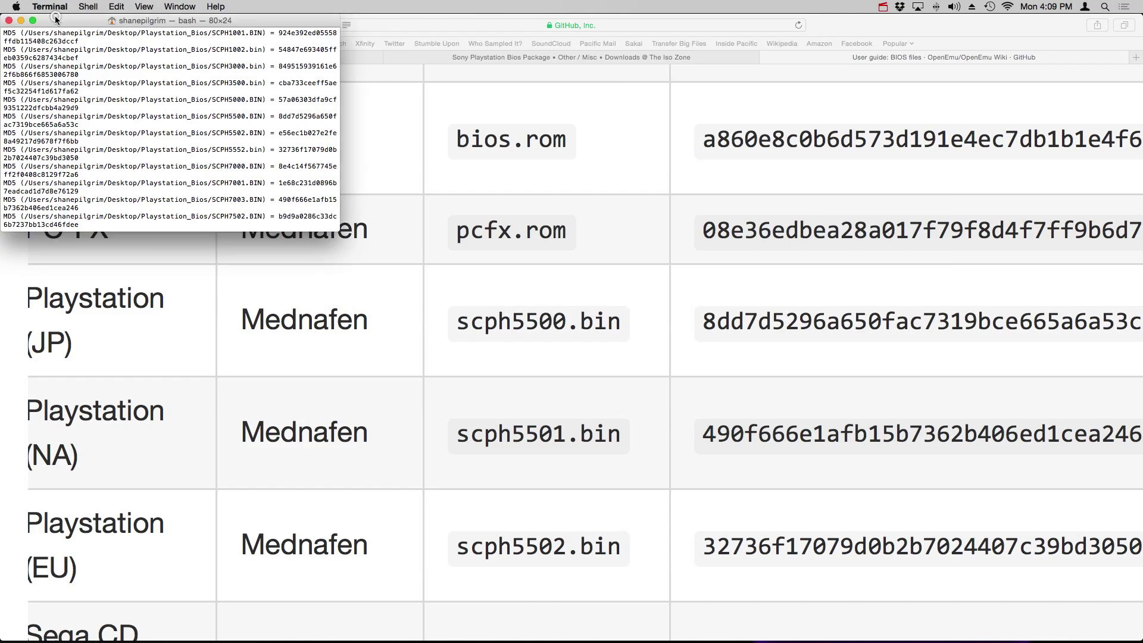
left_click(21, 21)
left_click(22, 25)
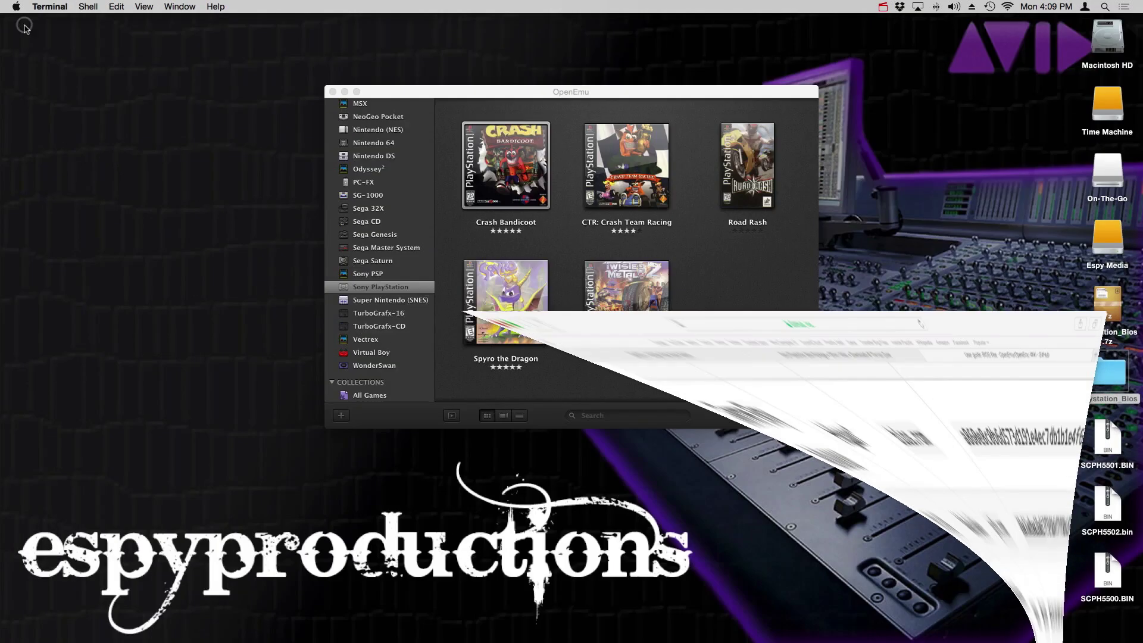
left_click(718, 352)
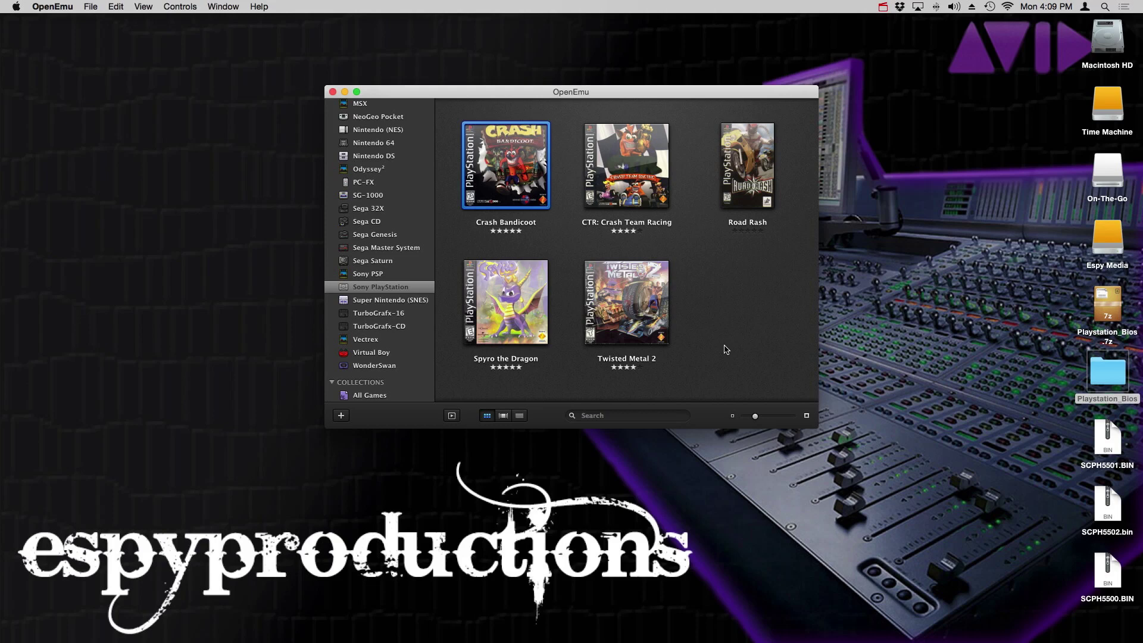
double_click(533, 191)
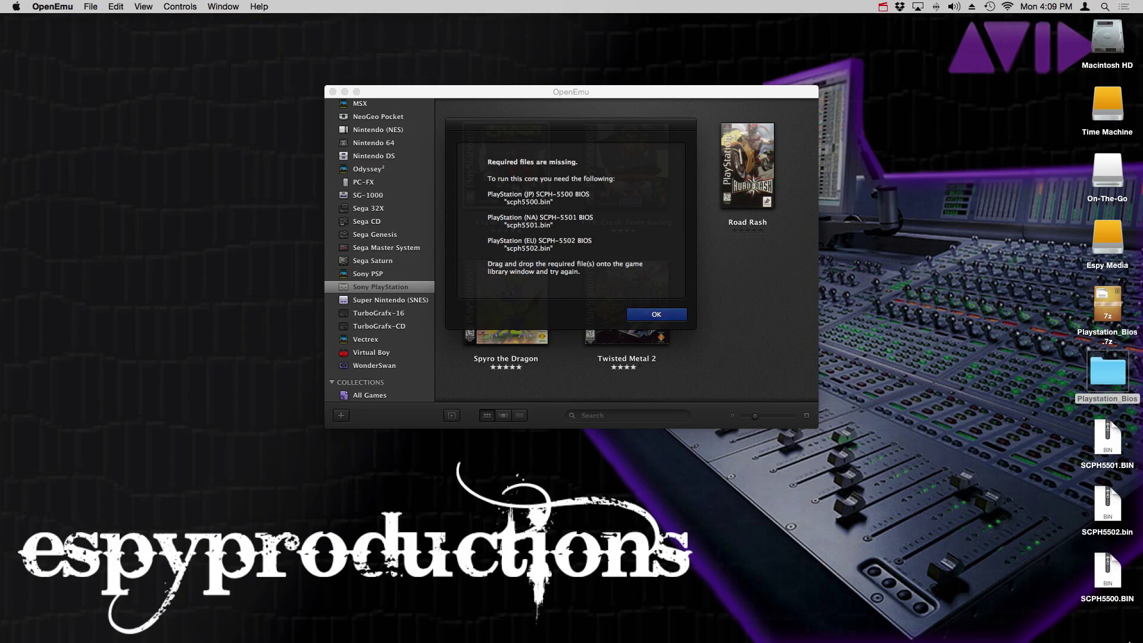
left_click(670, 316)
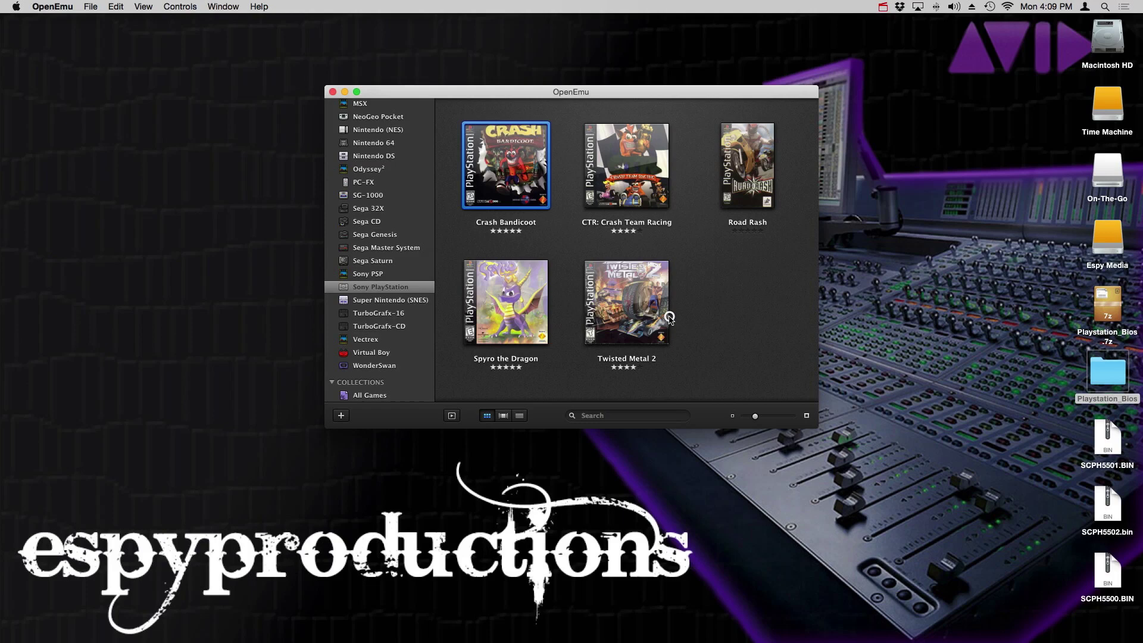
left_click_drag(1036, 435, 1139, 608)
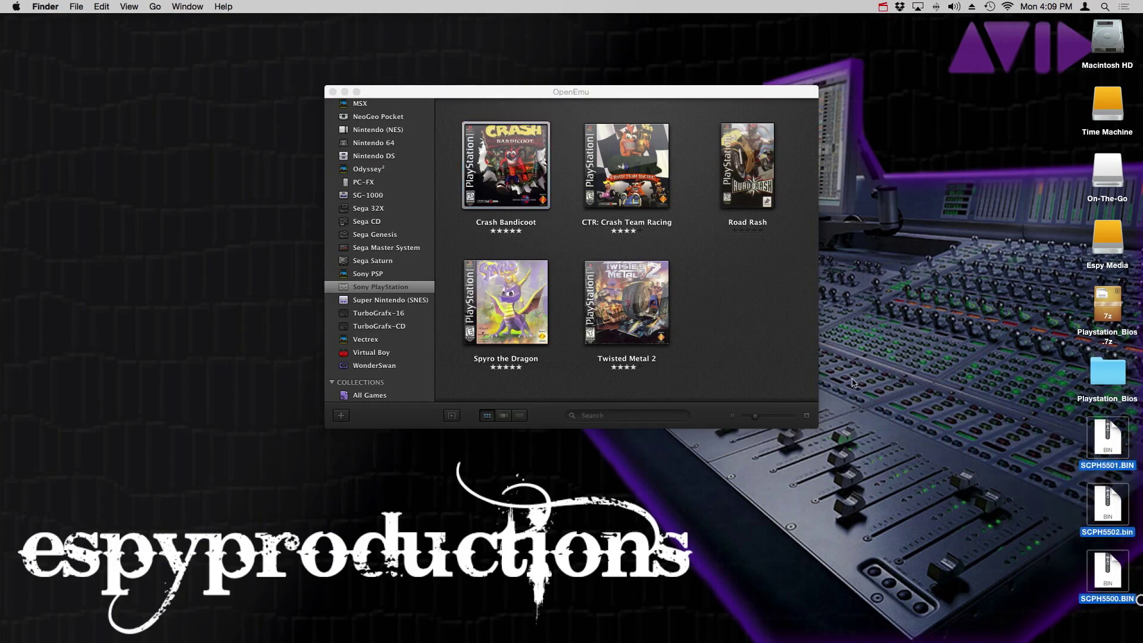
mouse_move(85, 640)
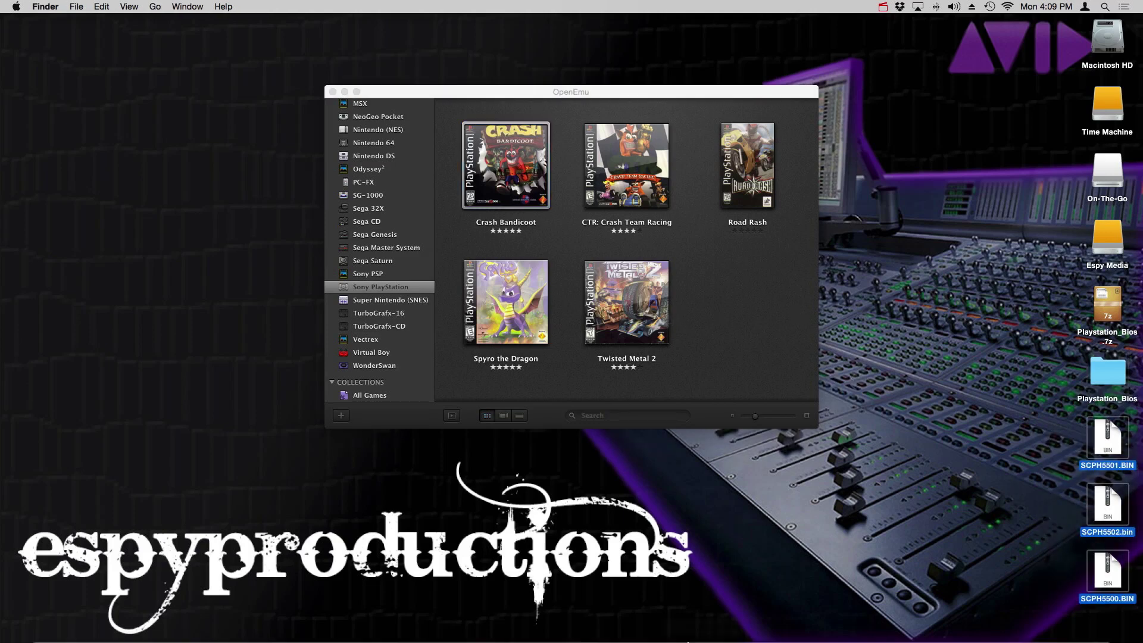
- In a new Finder window, open the hidden user Library and go into Application Support > OpenEmu
left_click(33, 607)
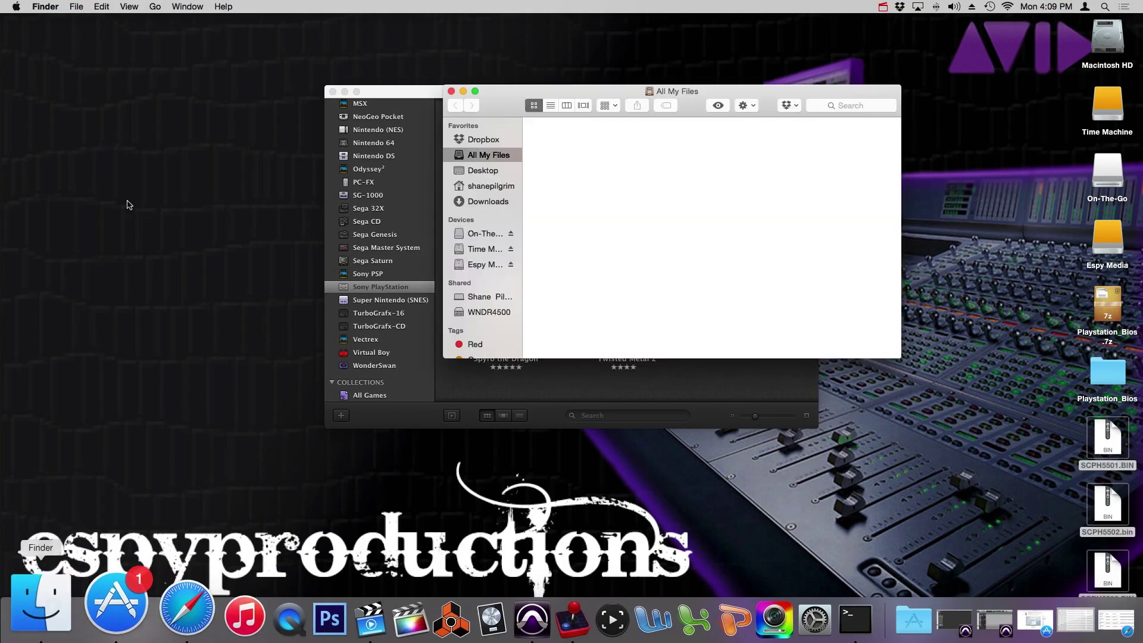
left_click(157, 6)
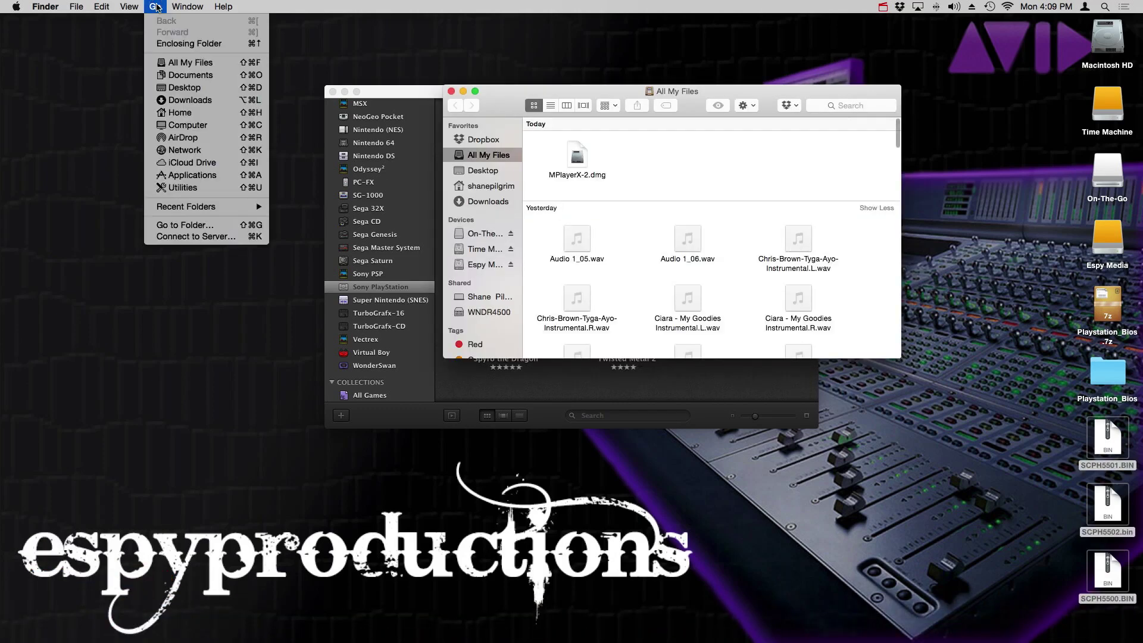
key("alt")
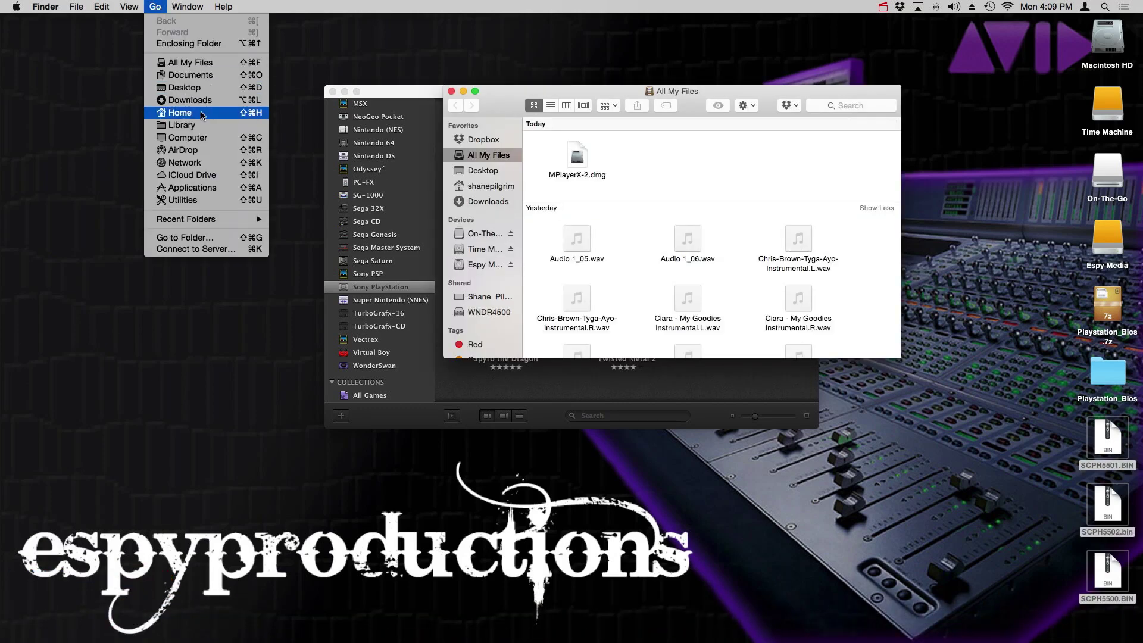
left_click(200, 125)
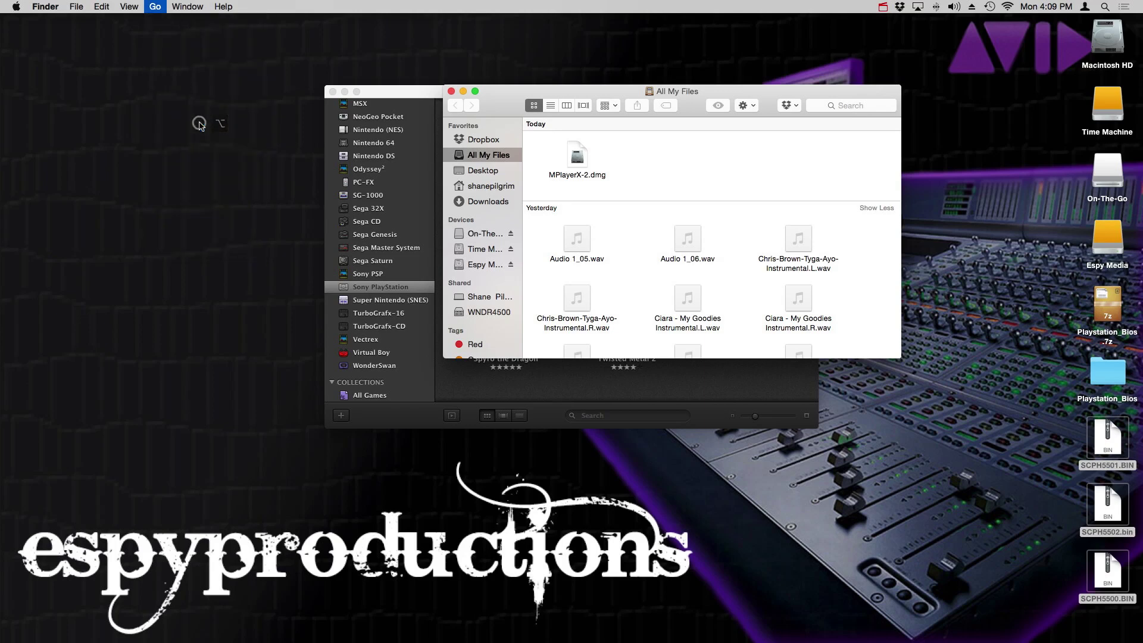
double_click(578, 199)
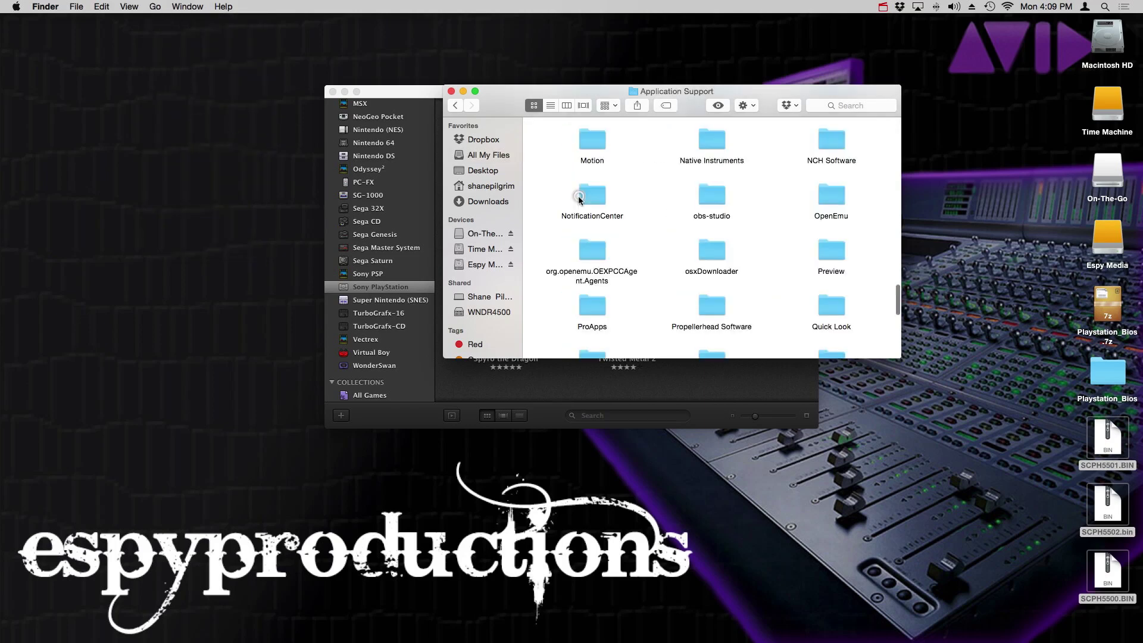
double_click(830, 201)
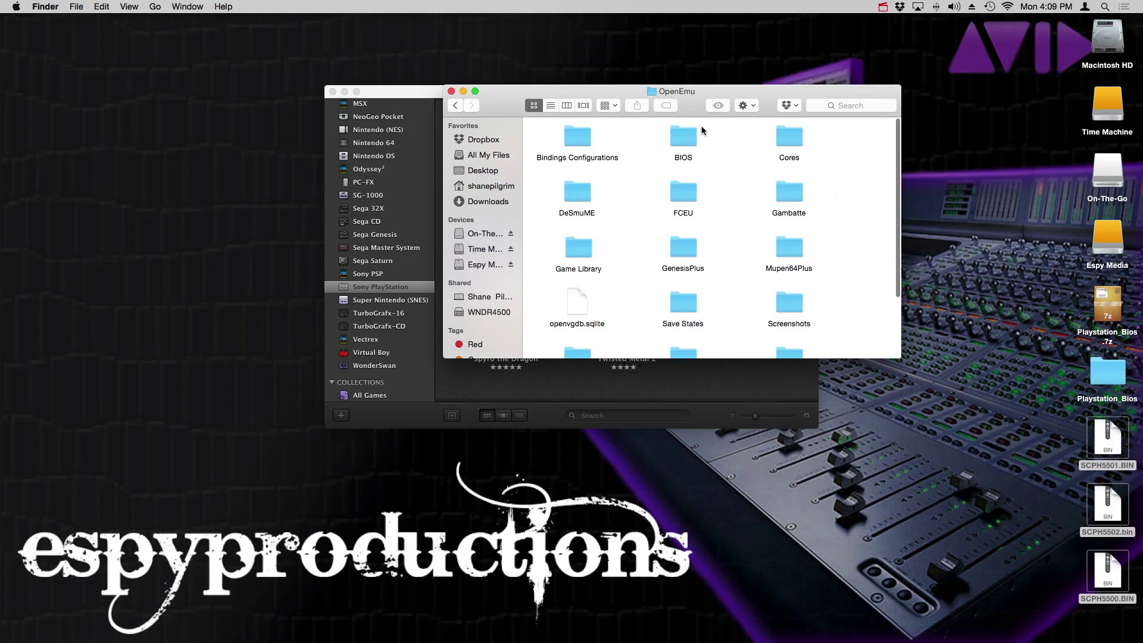
- Move SCPH5500.BIN, SCPH5501.BIN and SCPH5502.bin from the Desktop into the BIOS folder
right_click(705, 160)
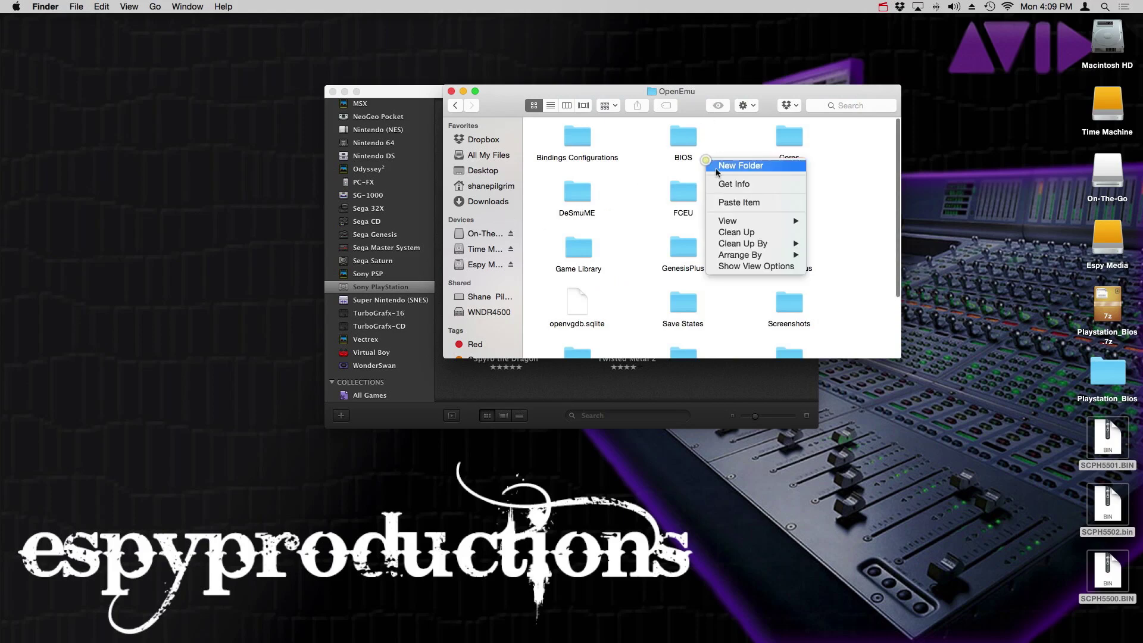
left_click(722, 137)
double_click(682, 134)
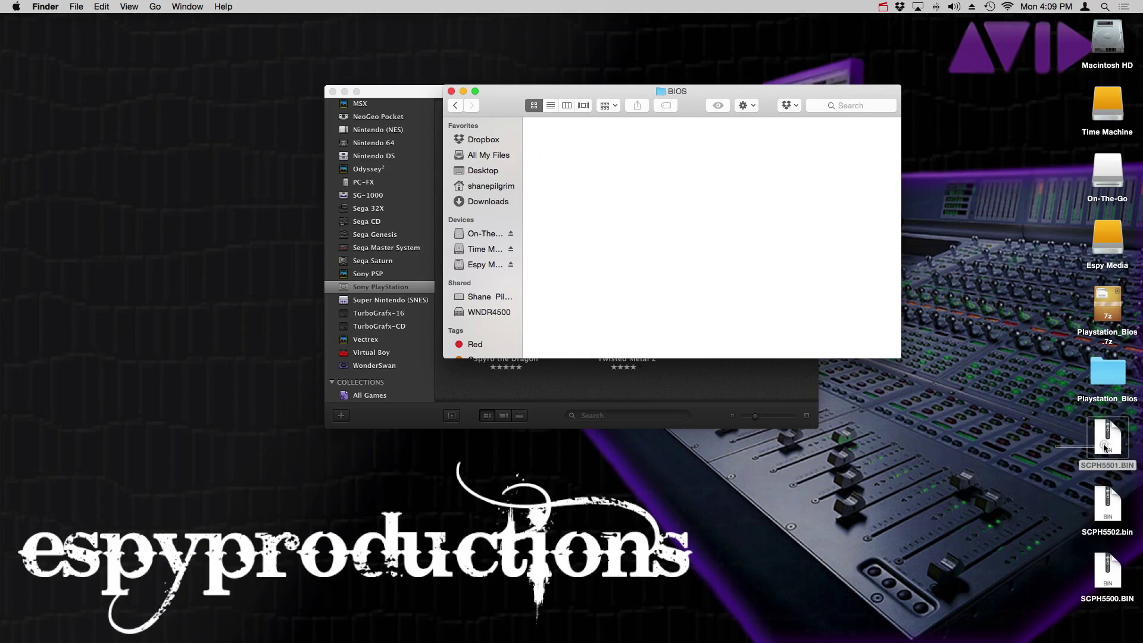
mouse_move(1056, 447)
left_mouse_down()
mouse_move(1134, 638)
mouse_move(1124, 631)
left_mouse_up()
mouse_move(1116, 573)
left_mouse_down()
mouse_move(917, 396)
mouse_move(830, 366)
mouse_move(784, 277)
left_mouse_up()
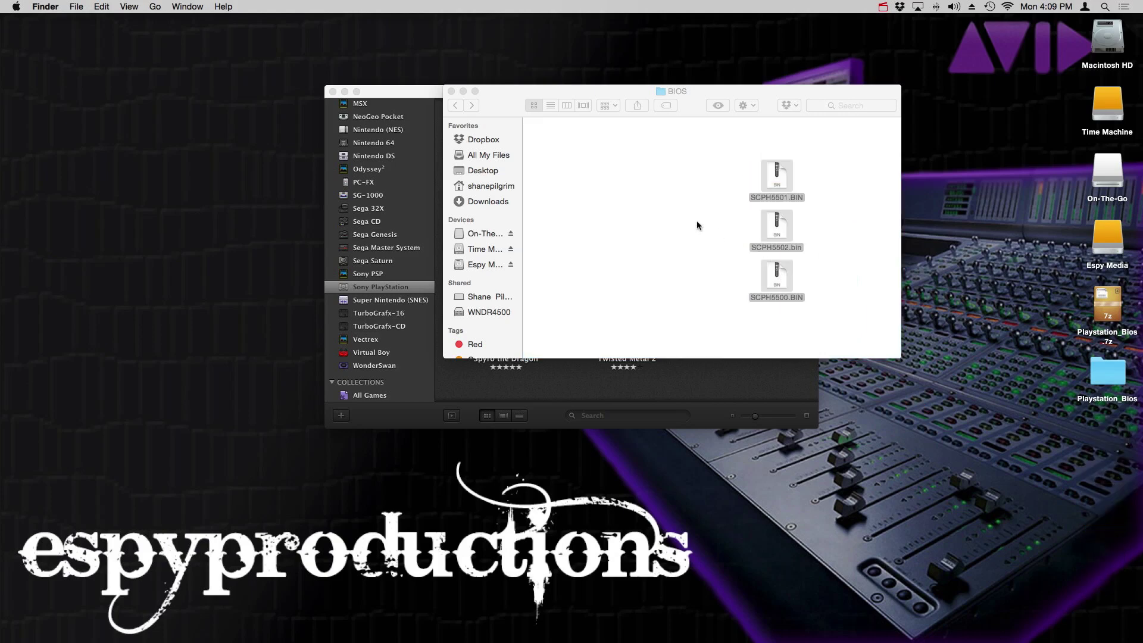
- Close the BIOS Finder window and return to OpenEmu with Crash Bandicoot selected
left_click(451, 91)
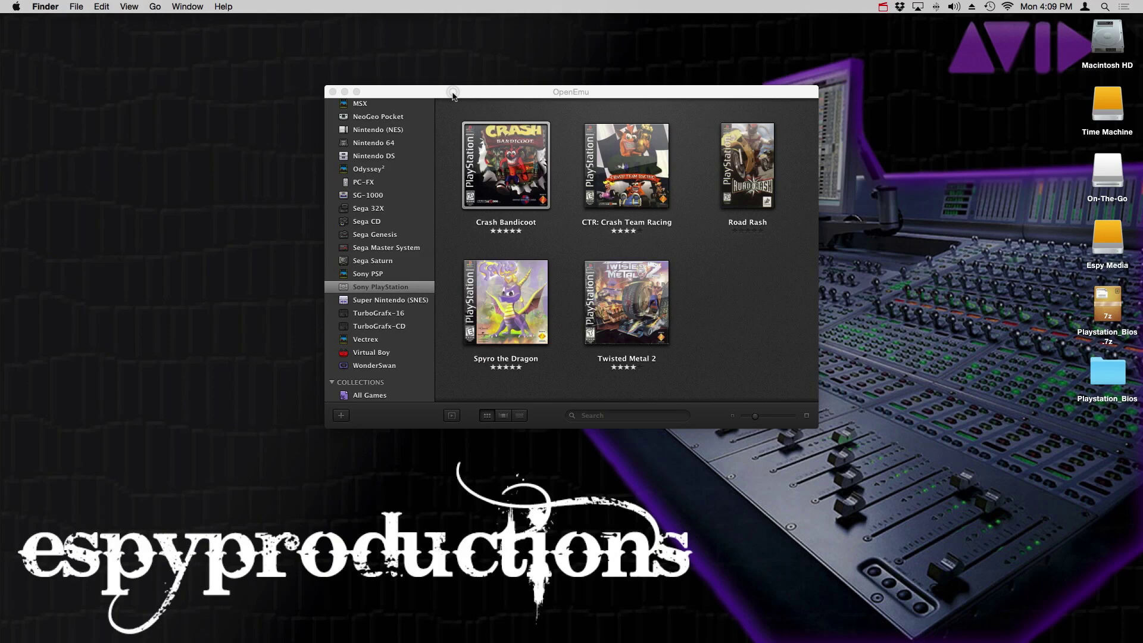
left_click(572, 161)
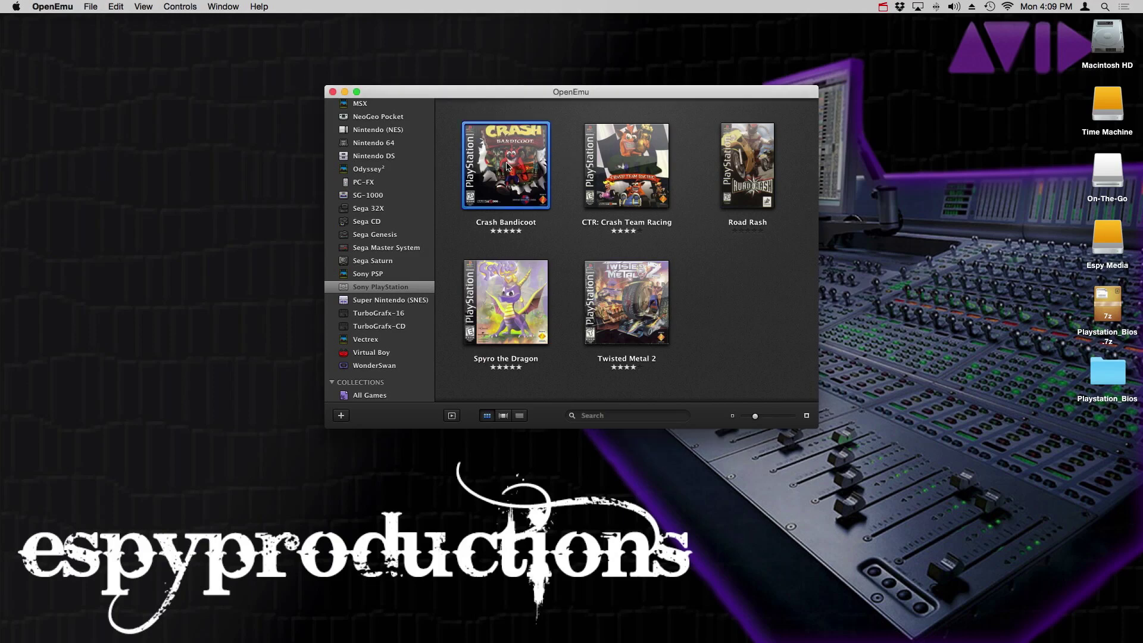